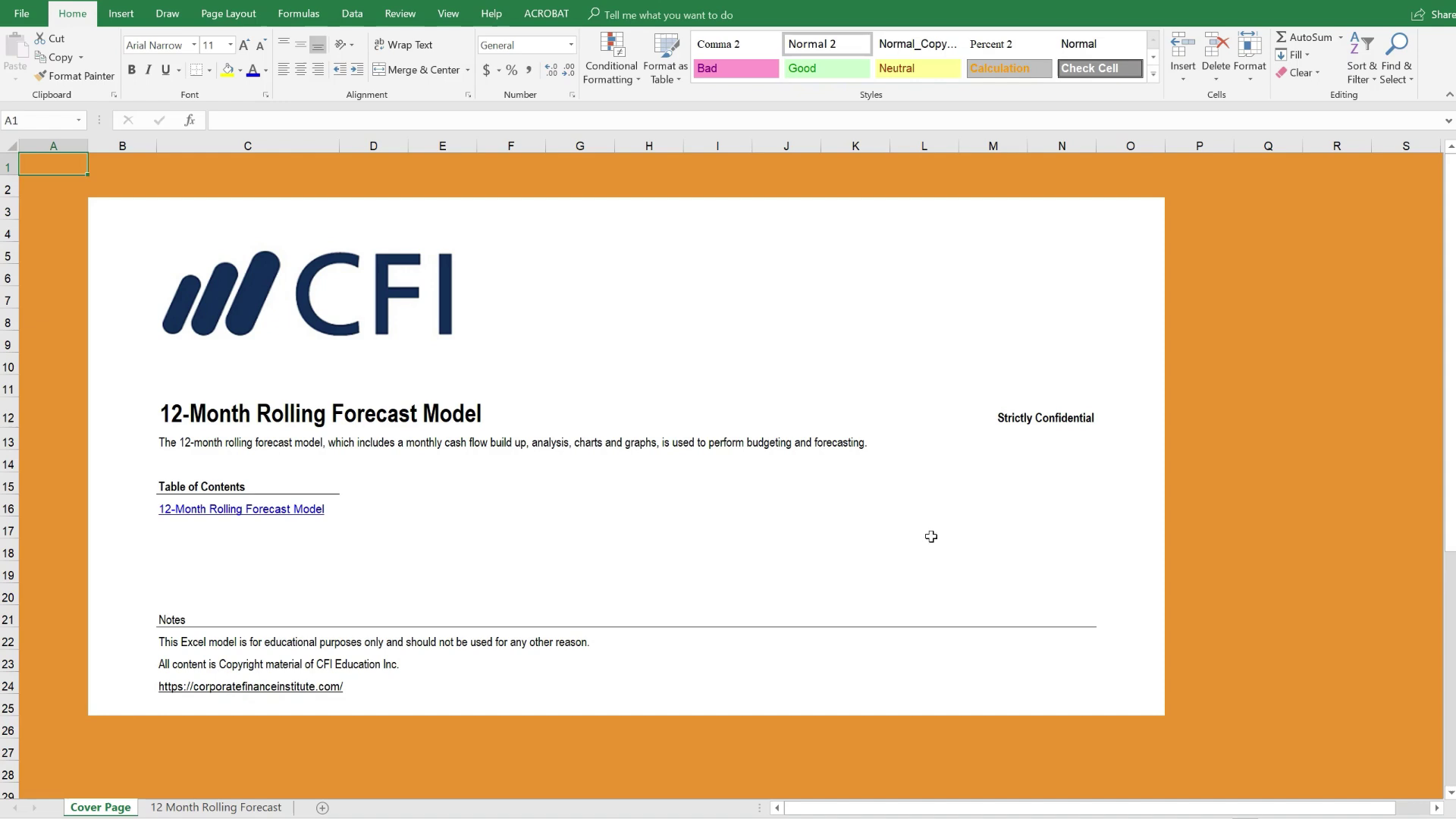
Jump from the Cover Page to the 12-Month Rolling Forecast Model sheet using its hyperlink
{"action": "left_click", "coordinate": [277, 511]}
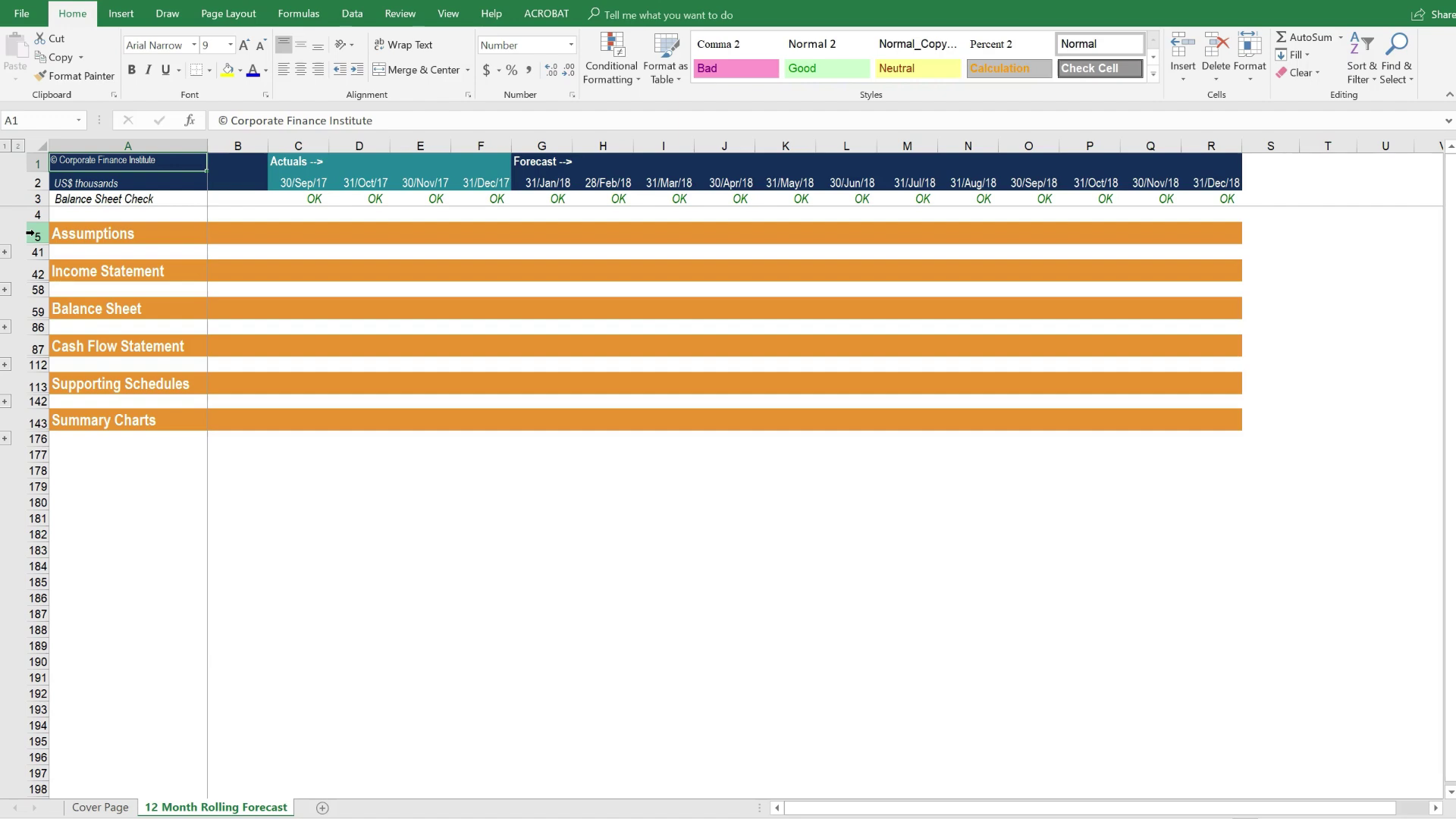
Expand every grouped section to reveal the revenue, cost, tax, working capital, capex and financing inputs
{"action": "left_click", "coordinate": [30, 233]}
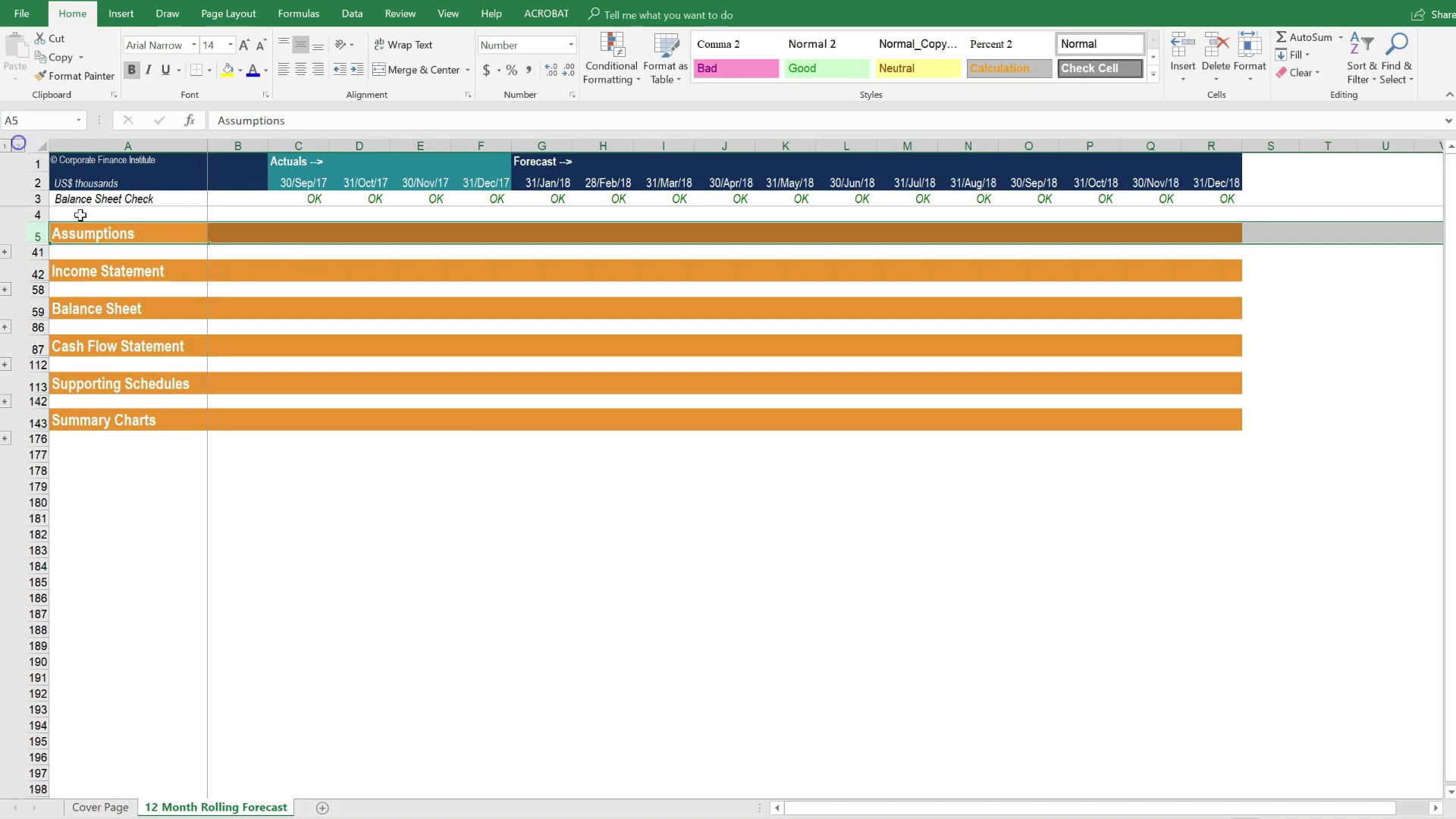
{"action": "left_click", "coordinate": [18, 145]}
{"action": "left_click", "coordinate": [258, 333]}
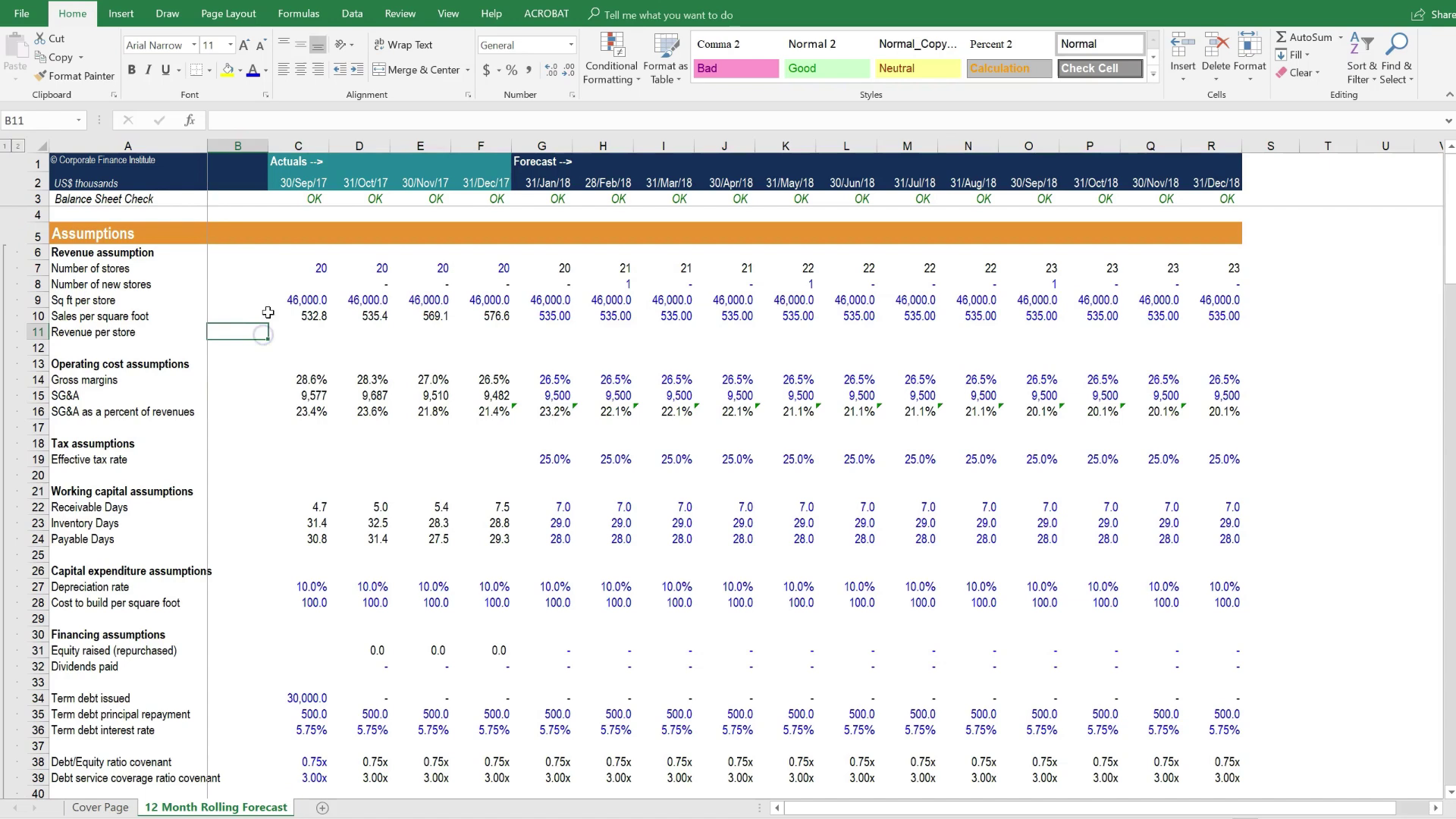
Highlight actuals columns C–F and forecast columns G–R, noting 31/Dec/17, 31/Jan/18 and 31/Dec/18
{"action": "left_click_drag", "start_coordinate": [301, 142], "coordinate": [478, 144]}
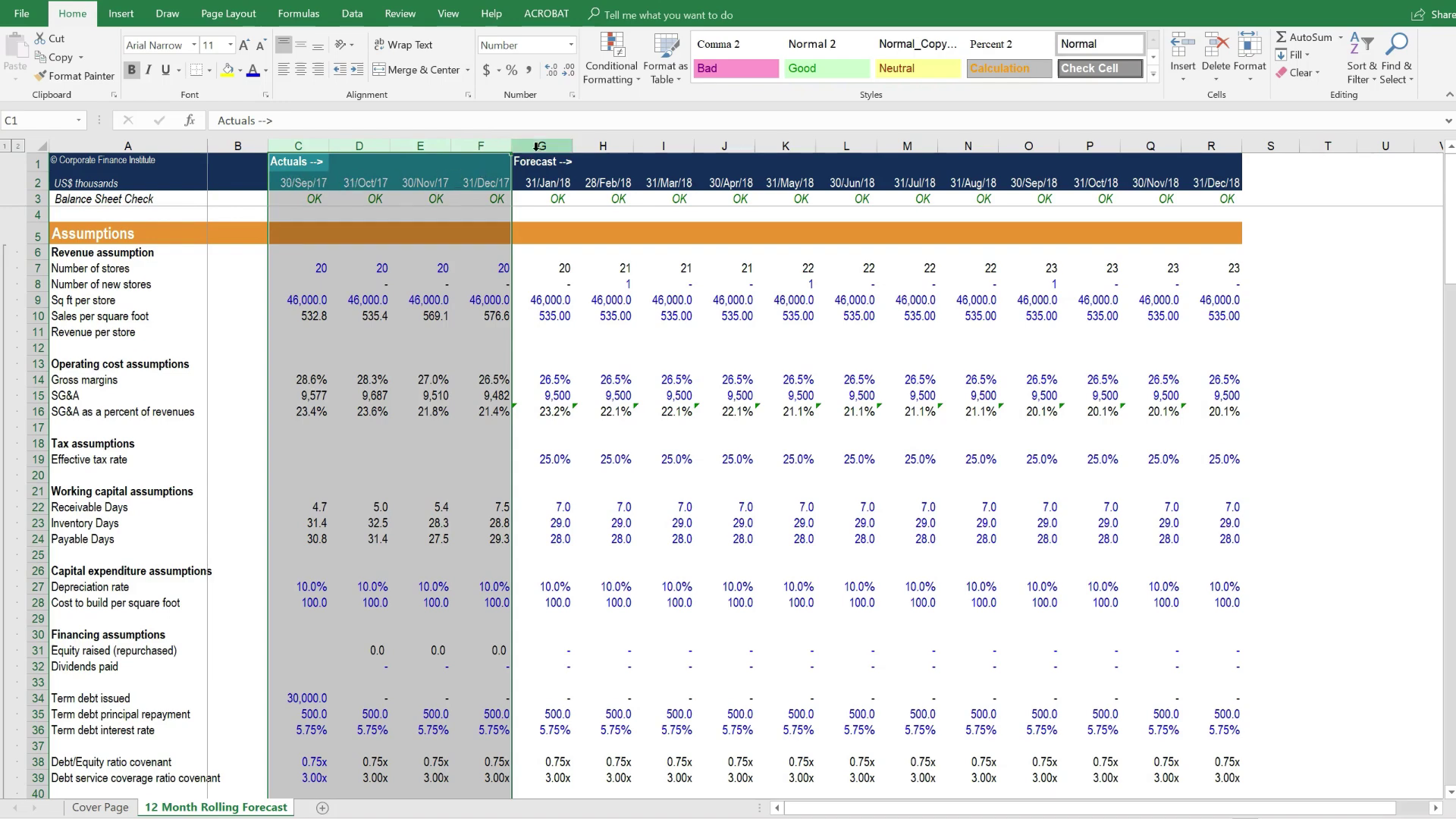
{"action": "left_click_drag", "start_coordinate": [537, 144], "coordinate": [1203, 142]}
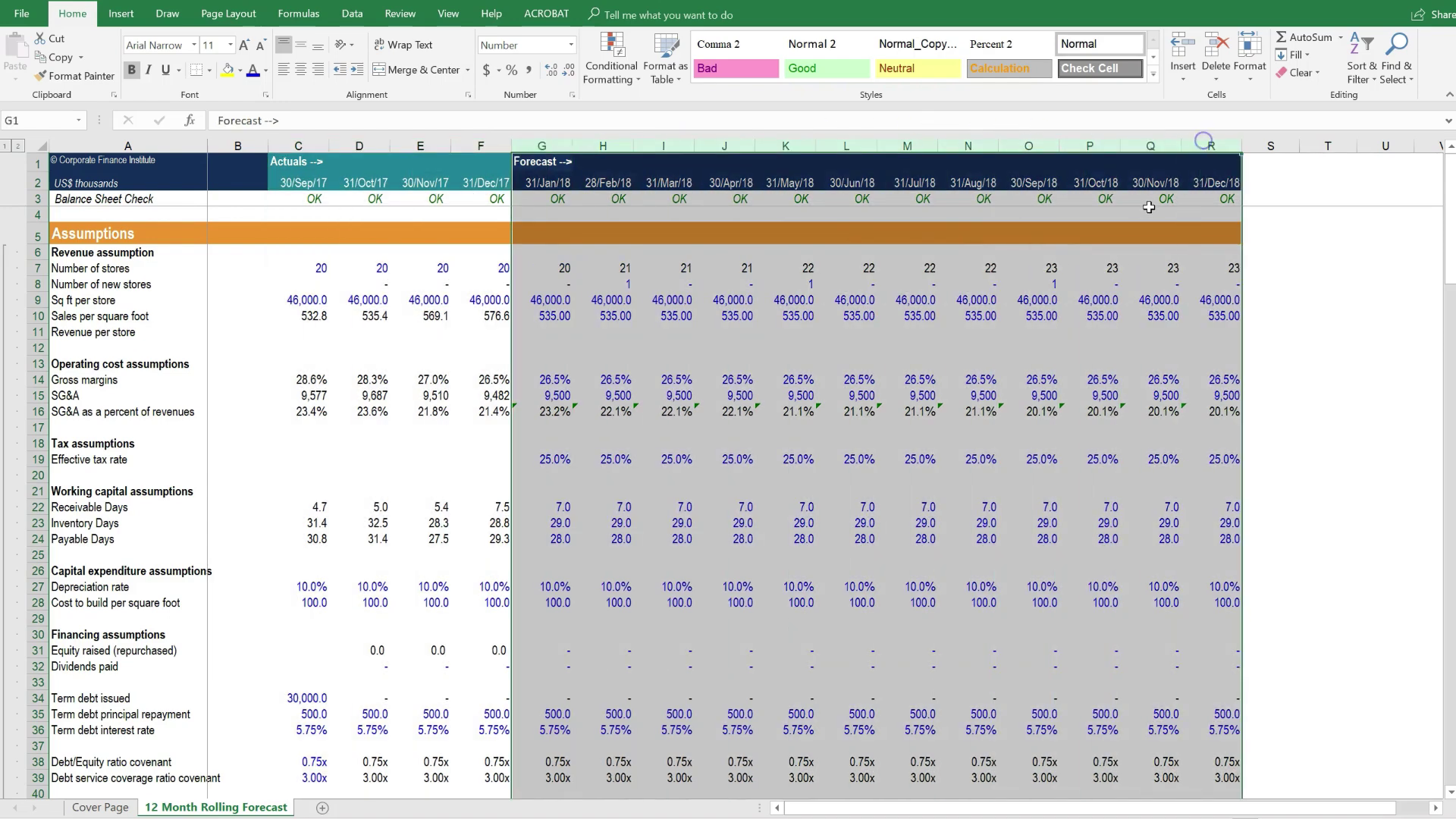
{"action": "left_click", "coordinate": [917, 364]}
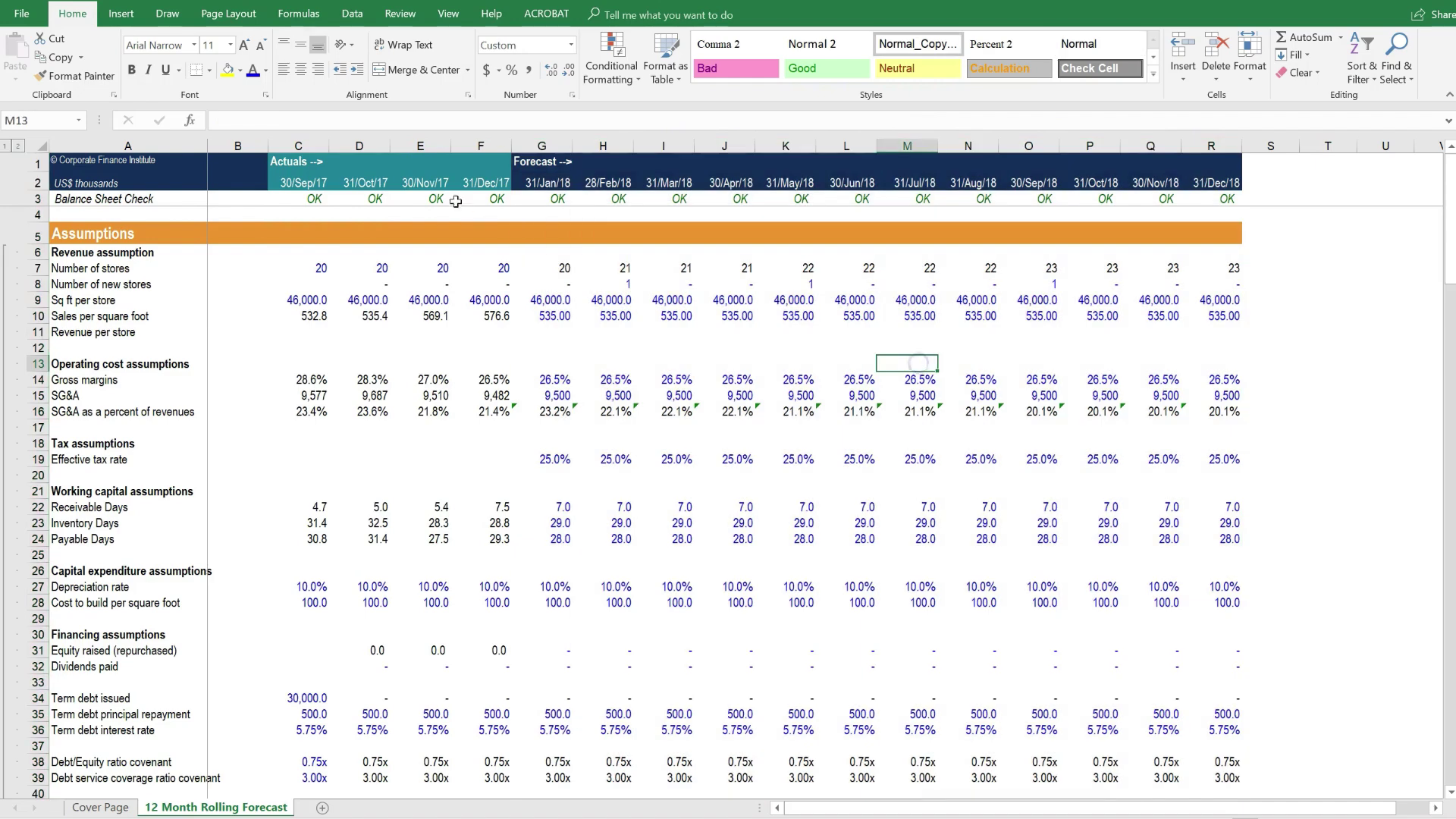
{"action": "left_click", "coordinate": [489, 145]}
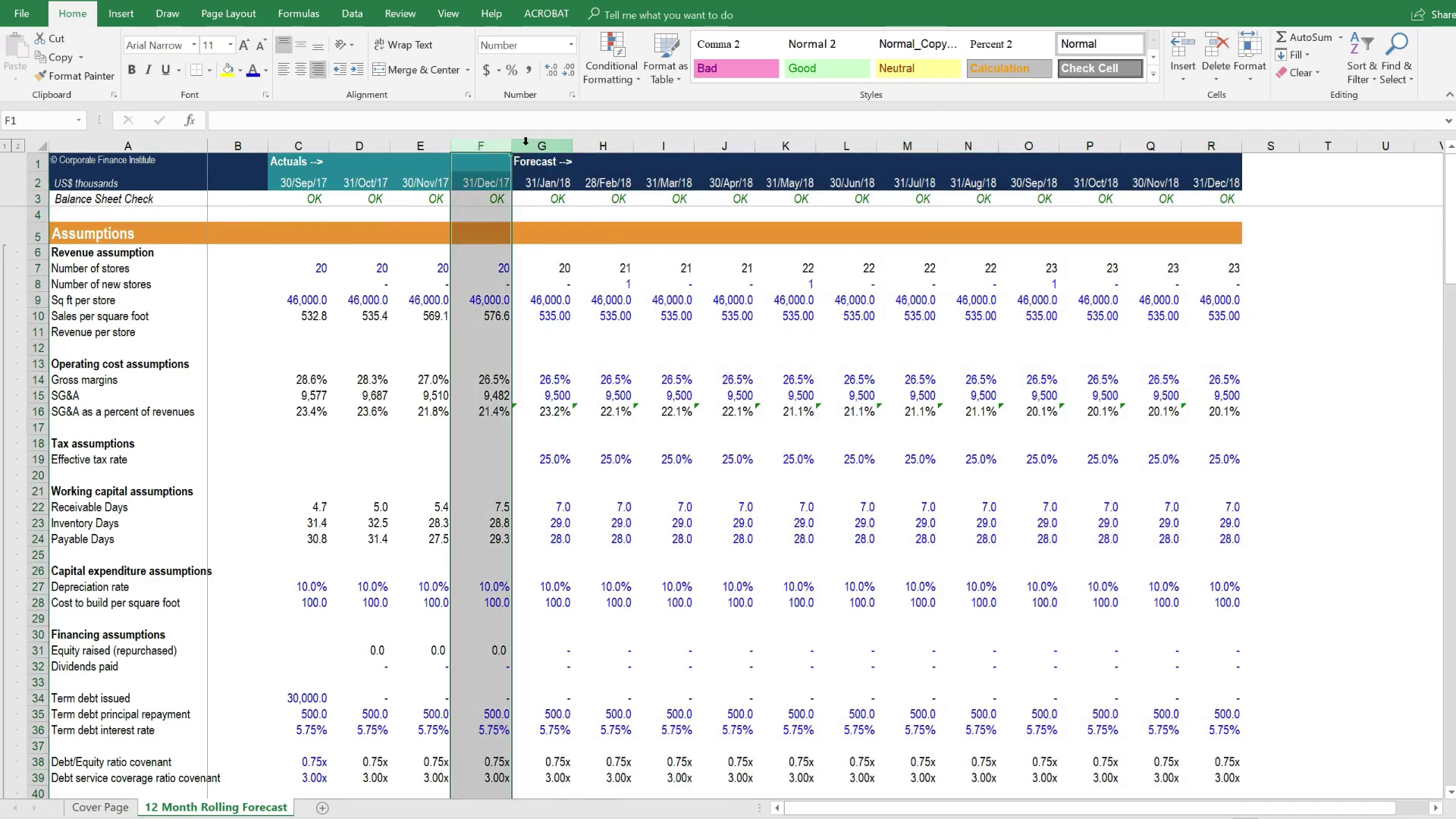
{"action": "left_click", "coordinate": [526, 143]}
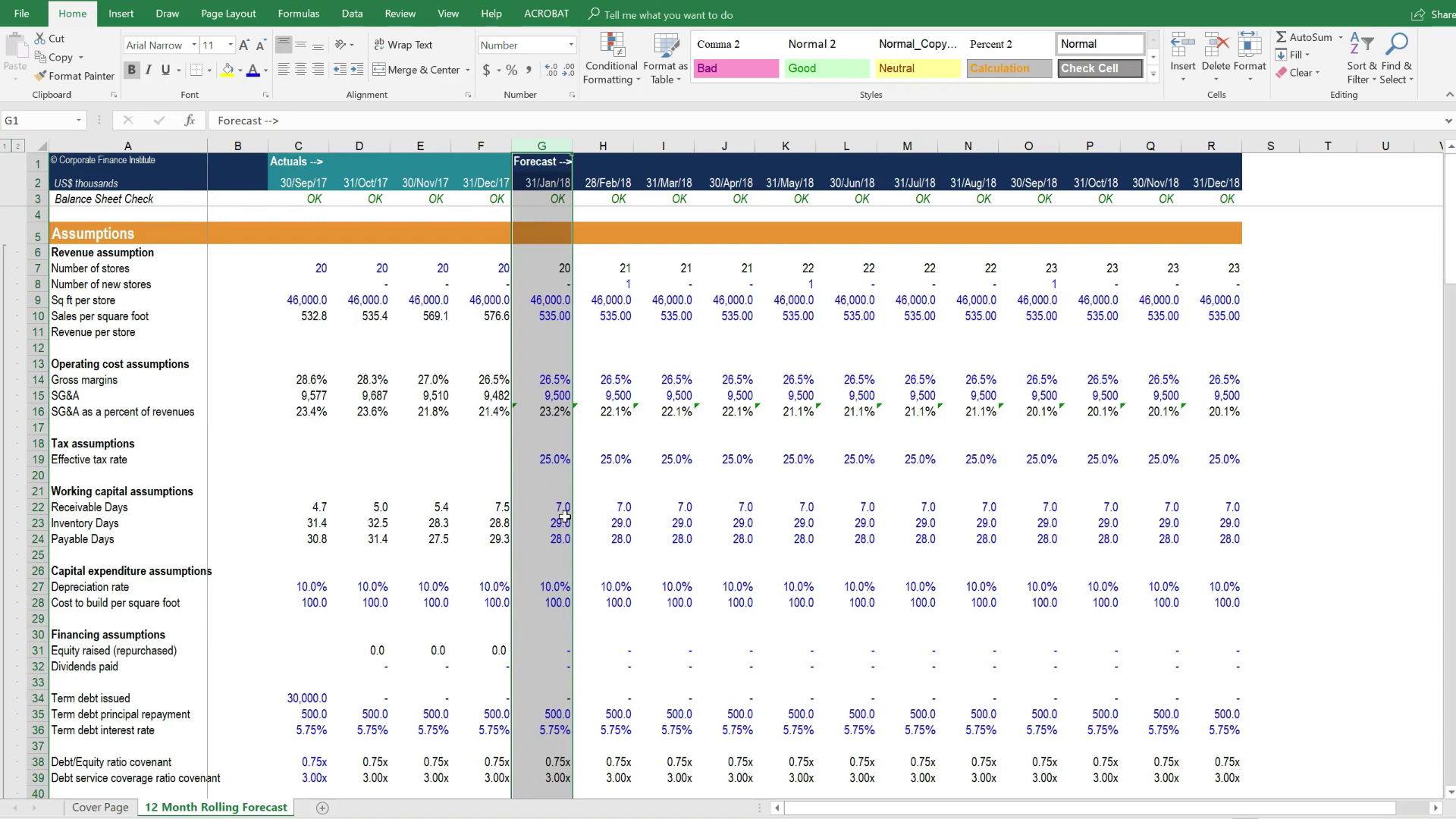
{"action": "left_click", "coordinate": [1226, 147]}
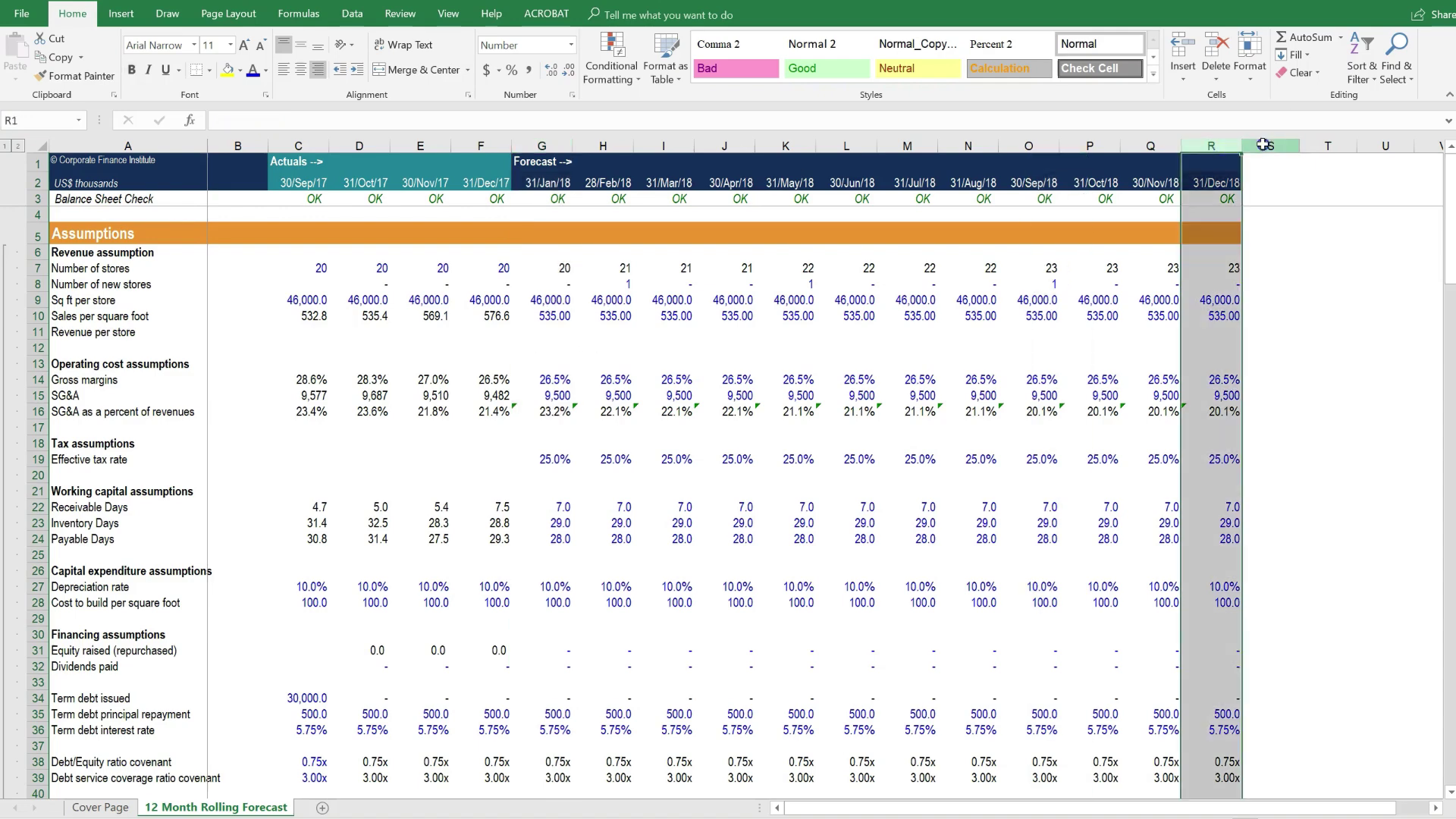
{"action": "left_click", "coordinate": [1262, 144]}
{"action": "left_click", "coordinate": [355, 349]}
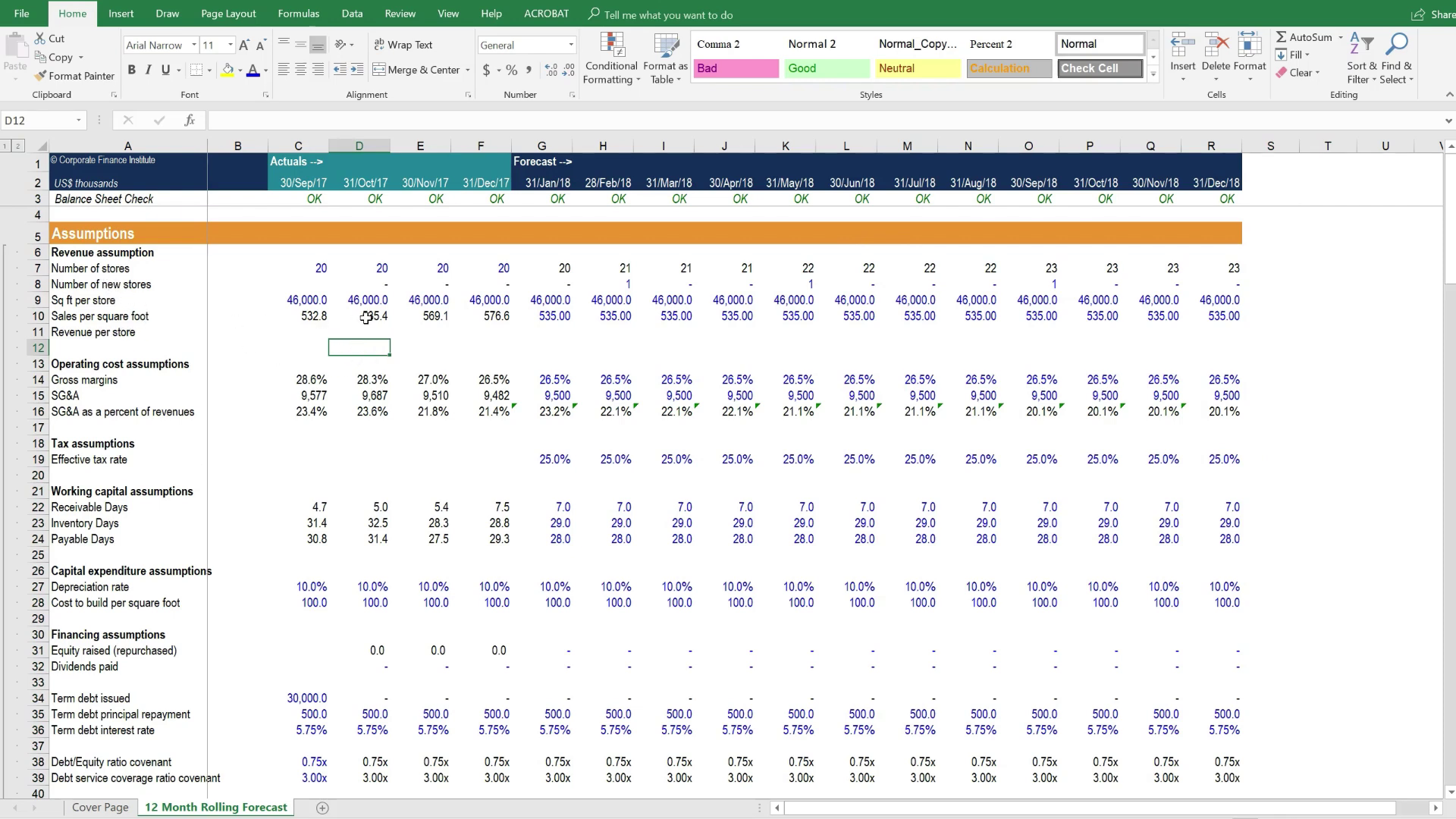
{"action": "left_click", "coordinate": [36, 284]}
{"action": "left_click", "coordinate": [36, 268]}
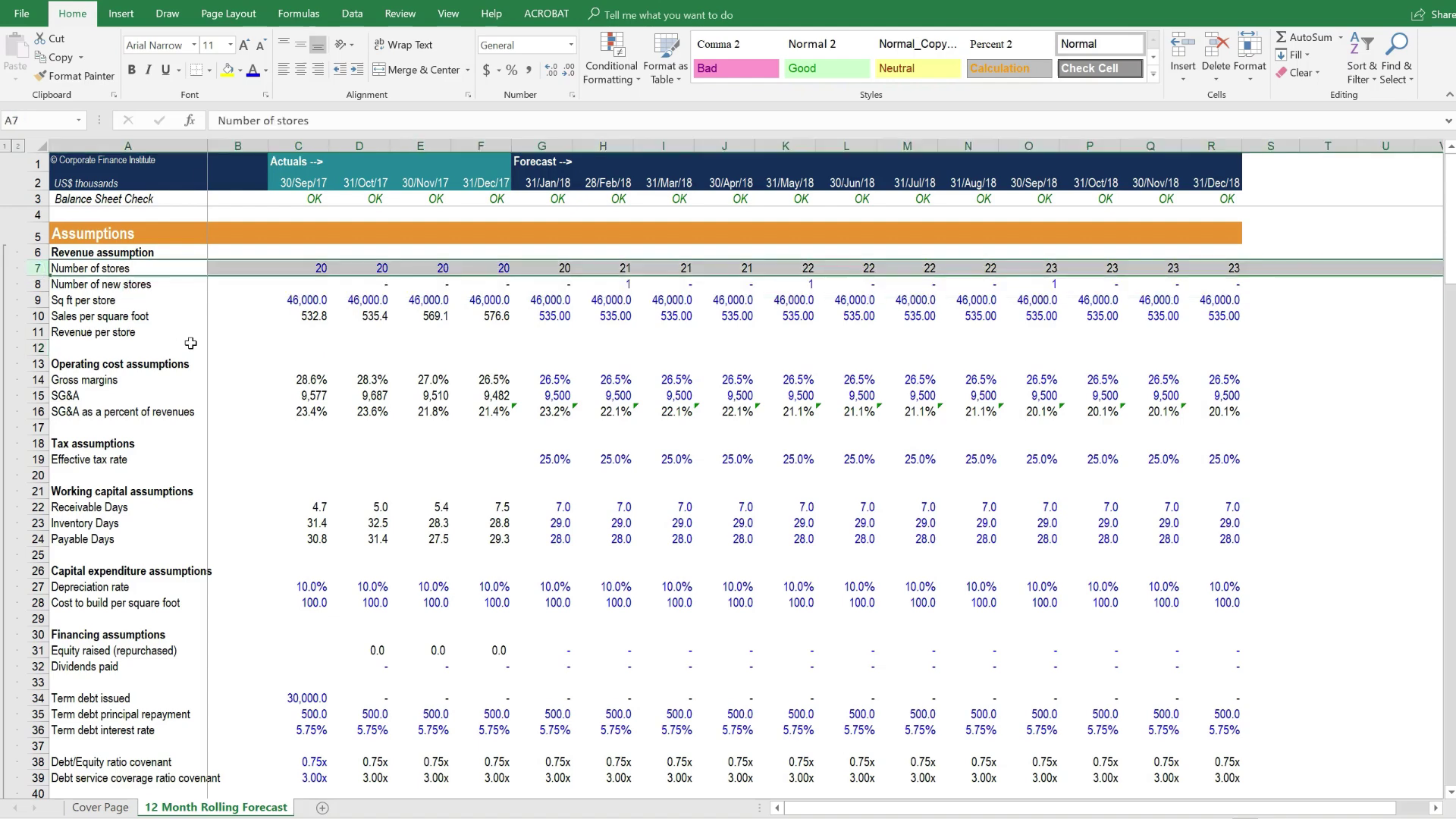
{"action": "left_click", "coordinate": [94, 303]}
{"action": "scroll", "coordinate": [175, 404], "scroll_direction": "down", "scroll_amount": 2}
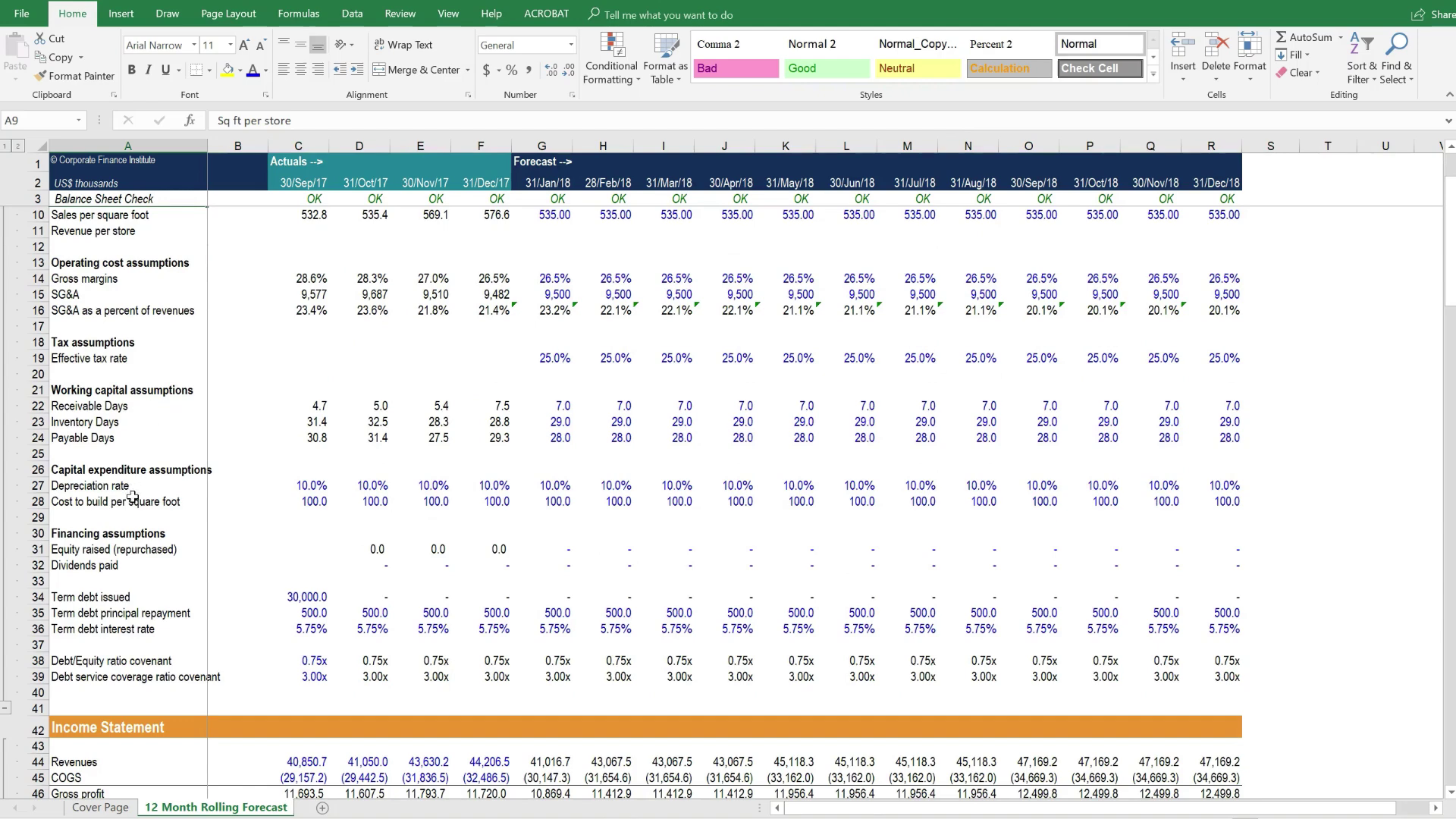
{"action": "scroll", "coordinate": [132, 497], "scroll_direction": "down", "scroll_amount": 4}
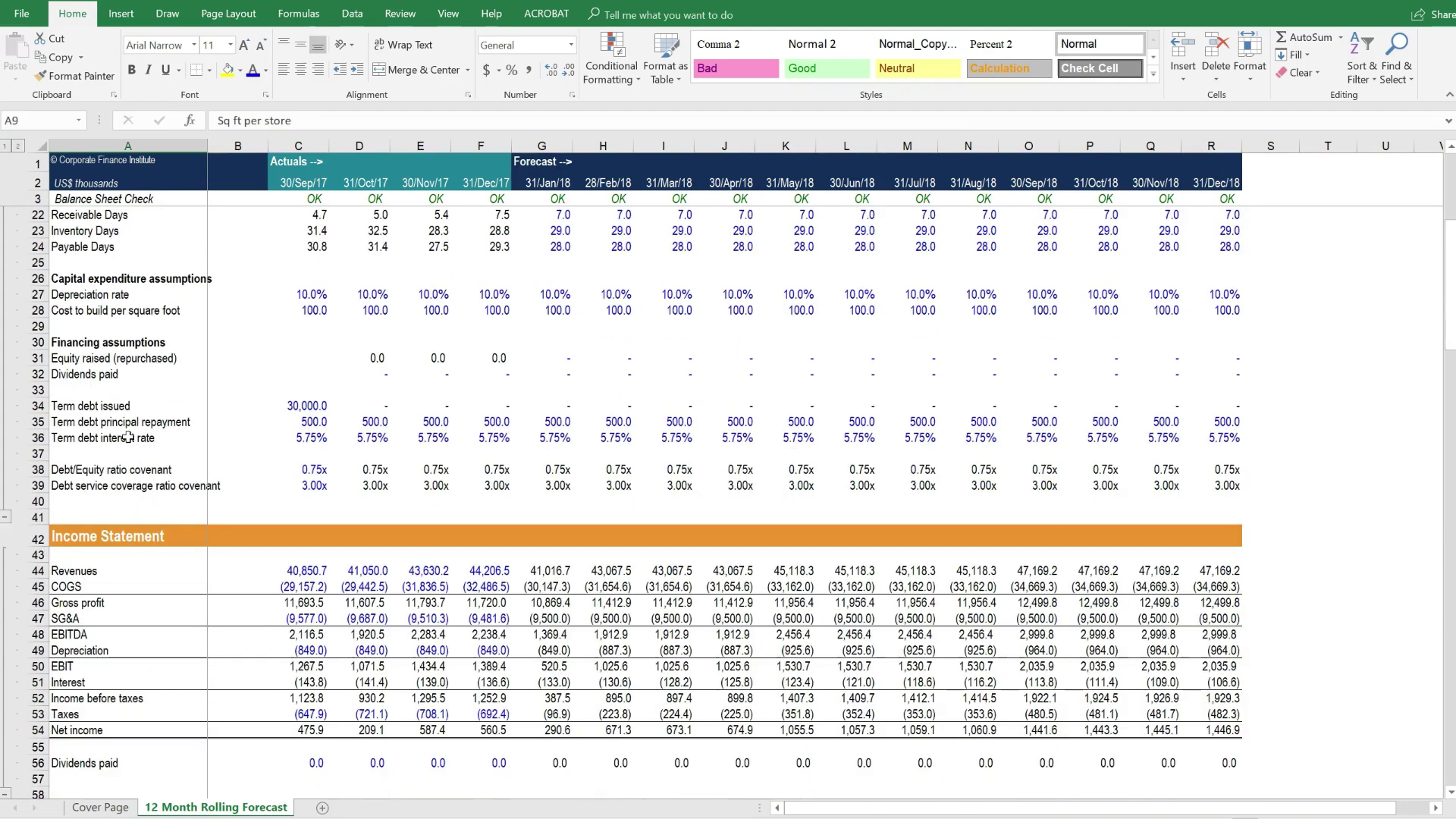
{"action": "scroll", "coordinate": [119, 414], "scroll_direction": "down", "scroll_amount": 3}
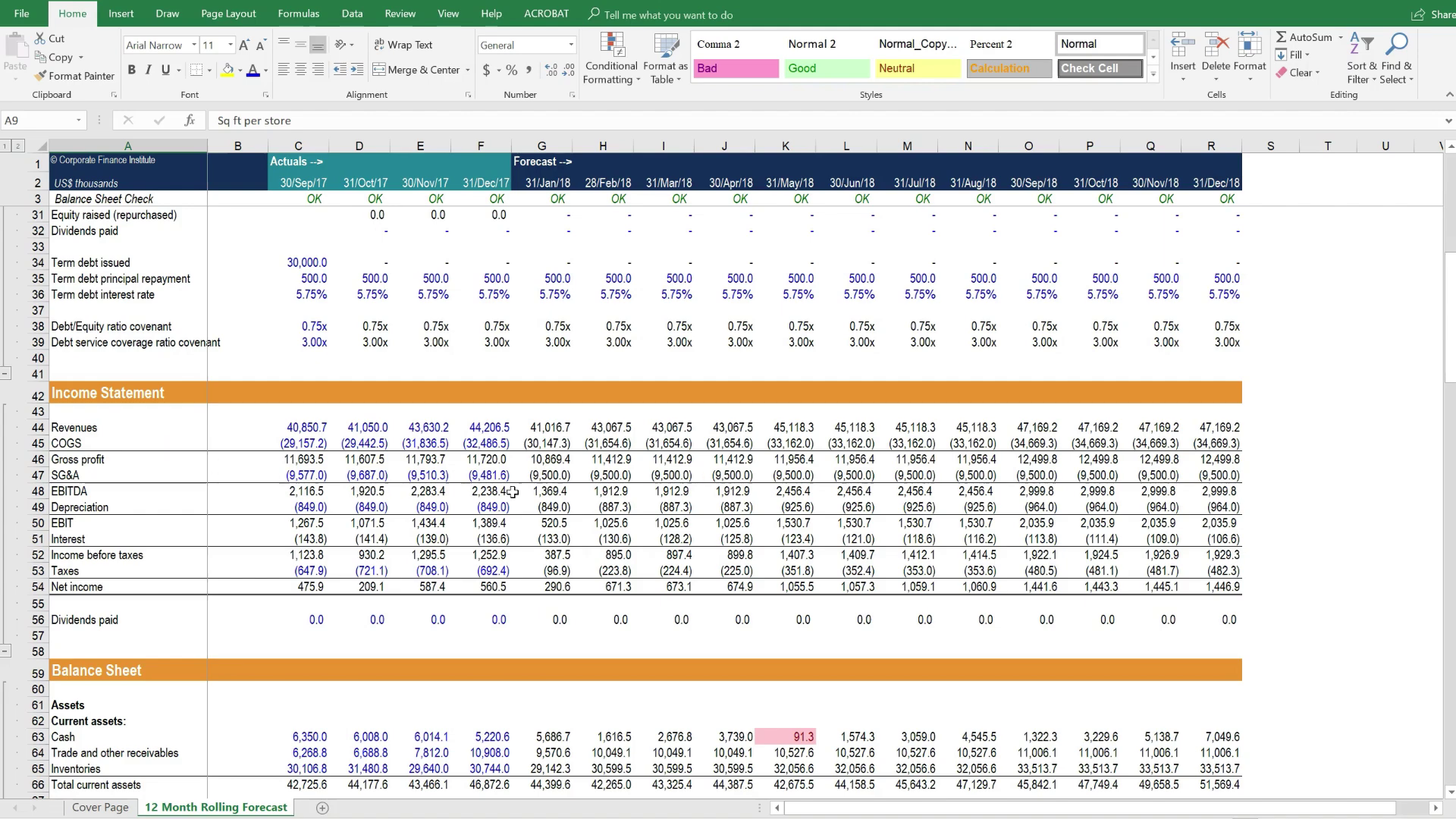
{"action": "left_click_drag", "start_coordinate": [538, 429], "coordinate": [1234, 601]}
{"action": "scroll", "coordinate": [944, 582], "scroll_direction": "down", "scroll_amount": 7}
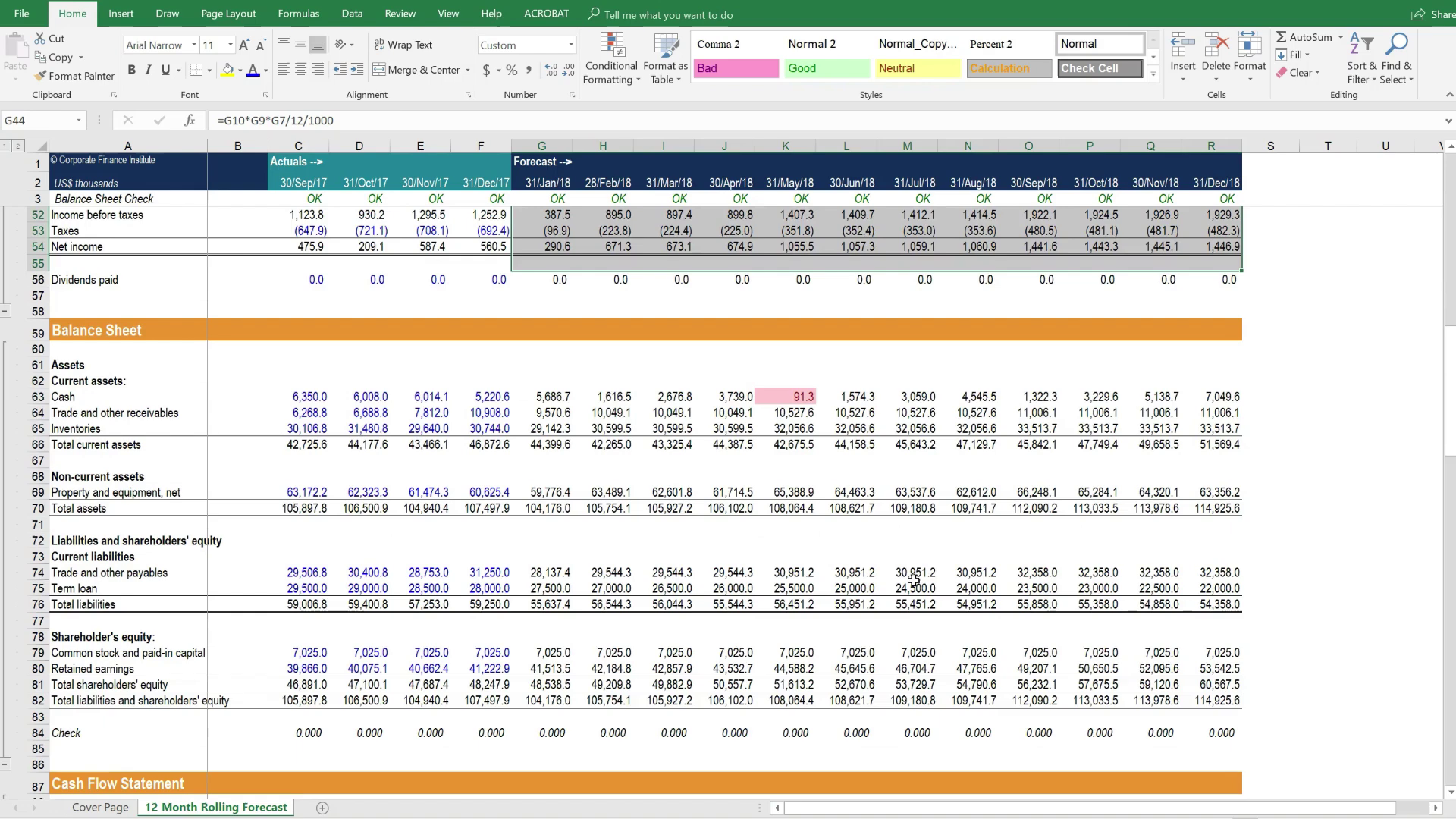
{"action": "left_click_drag", "start_coordinate": [555, 397], "coordinate": [1200, 698]}
{"action": "scroll", "coordinate": [722, 716], "scroll_direction": "down", "scroll_amount": 6}
{"action": "scroll", "coordinate": [722, 716], "scroll_direction": "down", "scroll_amount": 3}
{"action": "left_click_drag", "start_coordinate": [535, 400], "coordinate": [1210, 717]}
{"action": "scroll", "coordinate": [1213, 716], "scroll_direction": "down", "scroll_amount": 9}
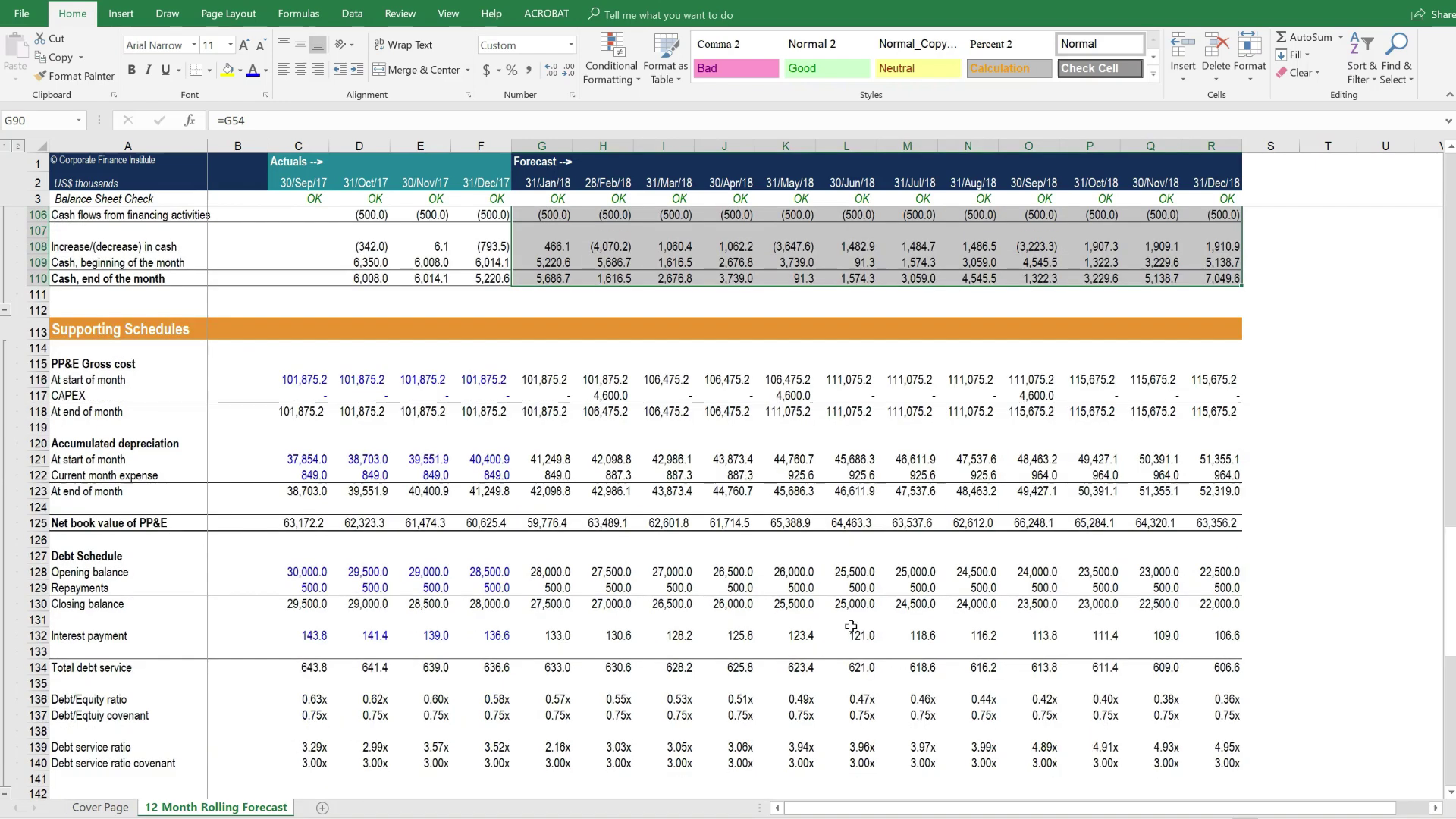
{"action": "scroll", "coordinate": [851, 627], "scroll_direction": "down", "scroll_amount": 1}
{"action": "left_click_drag", "start_coordinate": [556, 335], "coordinate": [1206, 616]}
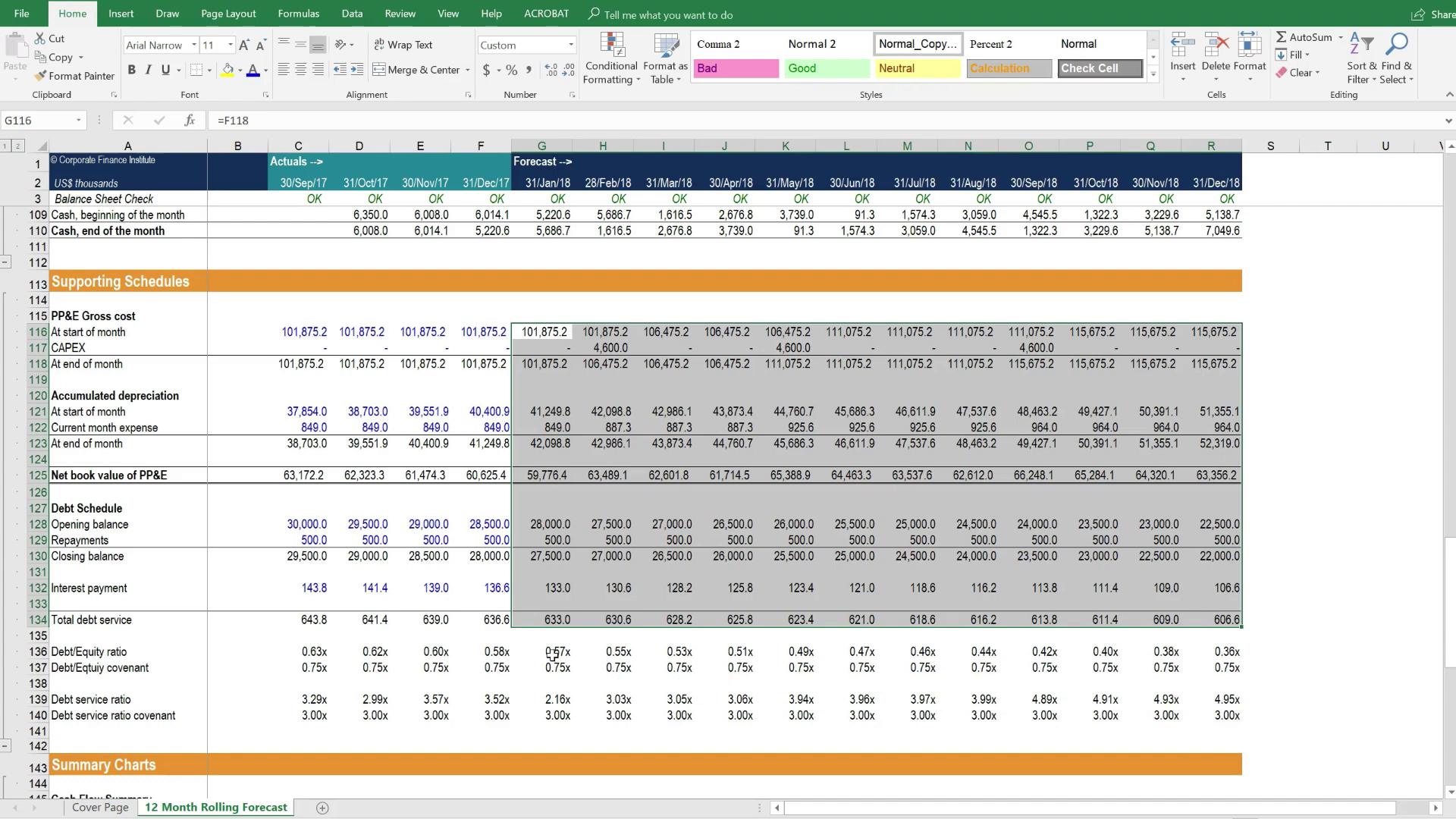
{"action": "left_click_drag", "start_coordinate": [553, 654], "coordinate": [1189, 711]}
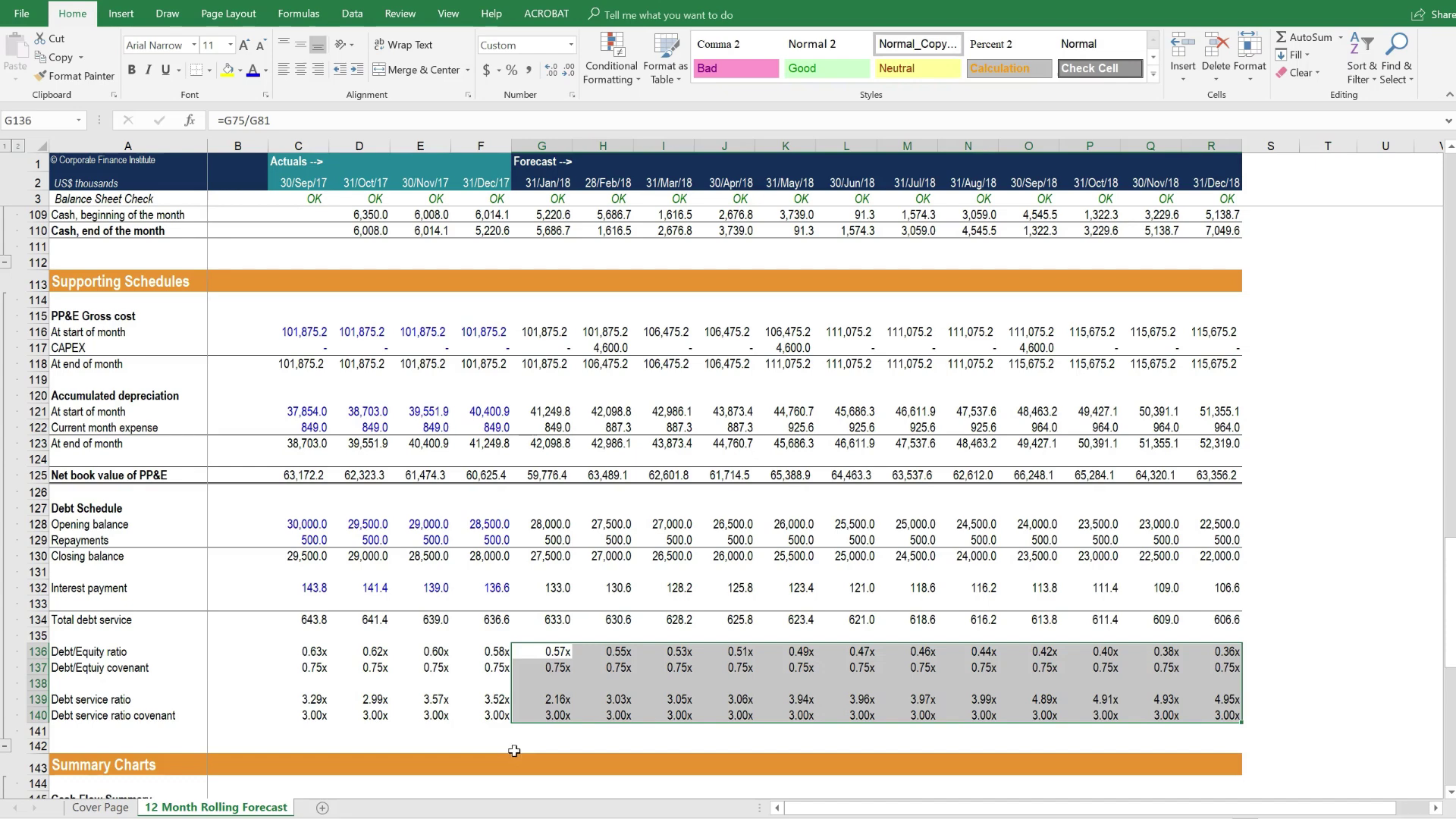
{"action": "scroll", "coordinate": [514, 751], "scroll_direction": "down", "scroll_amount": 6}
{"action": "scroll", "coordinate": [517, 760], "scroll_direction": "down", "scroll_amount": 3}
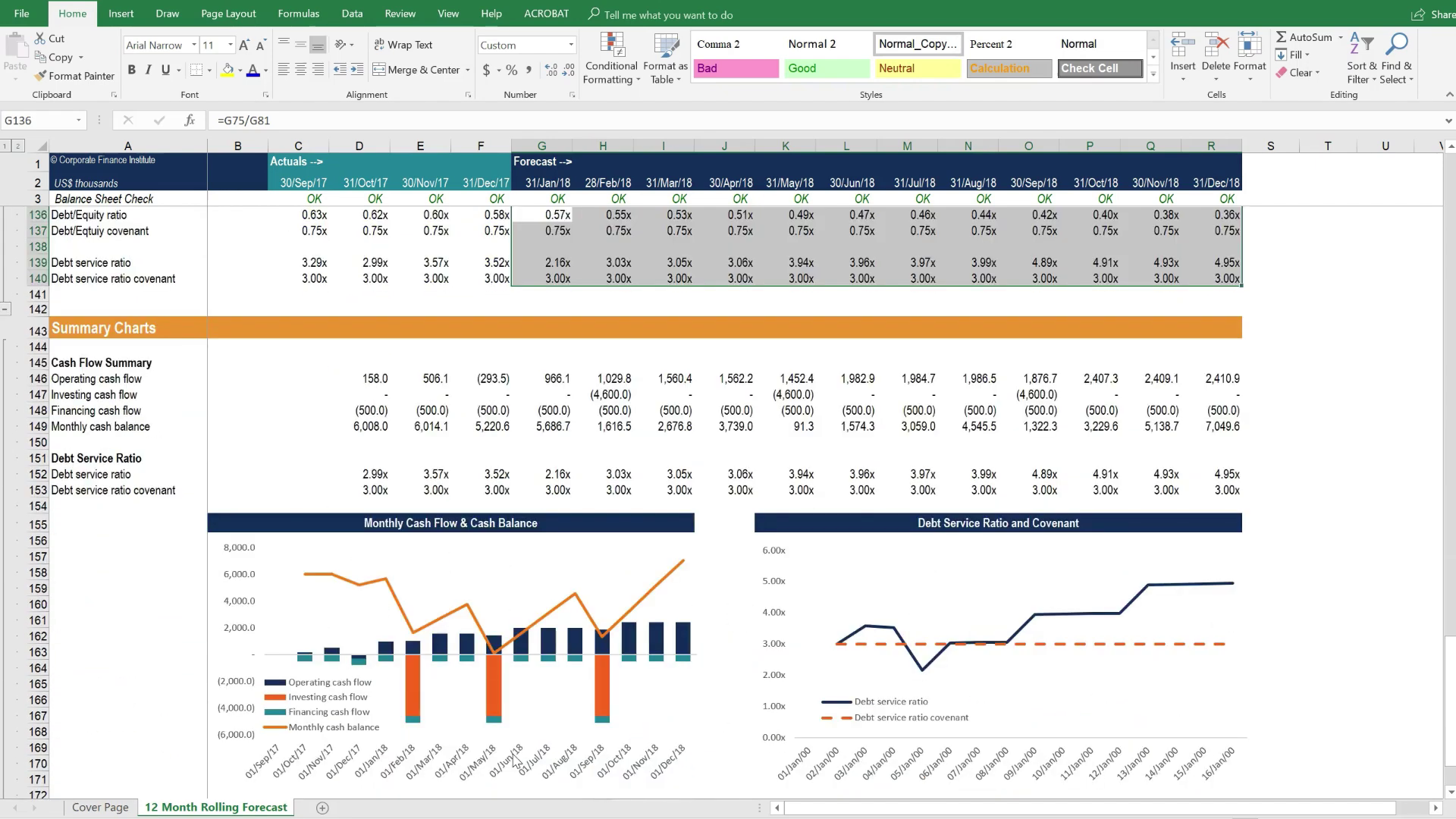
{"action": "scroll", "coordinate": [514, 754], "scroll_direction": "down", "scroll_amount": 2}
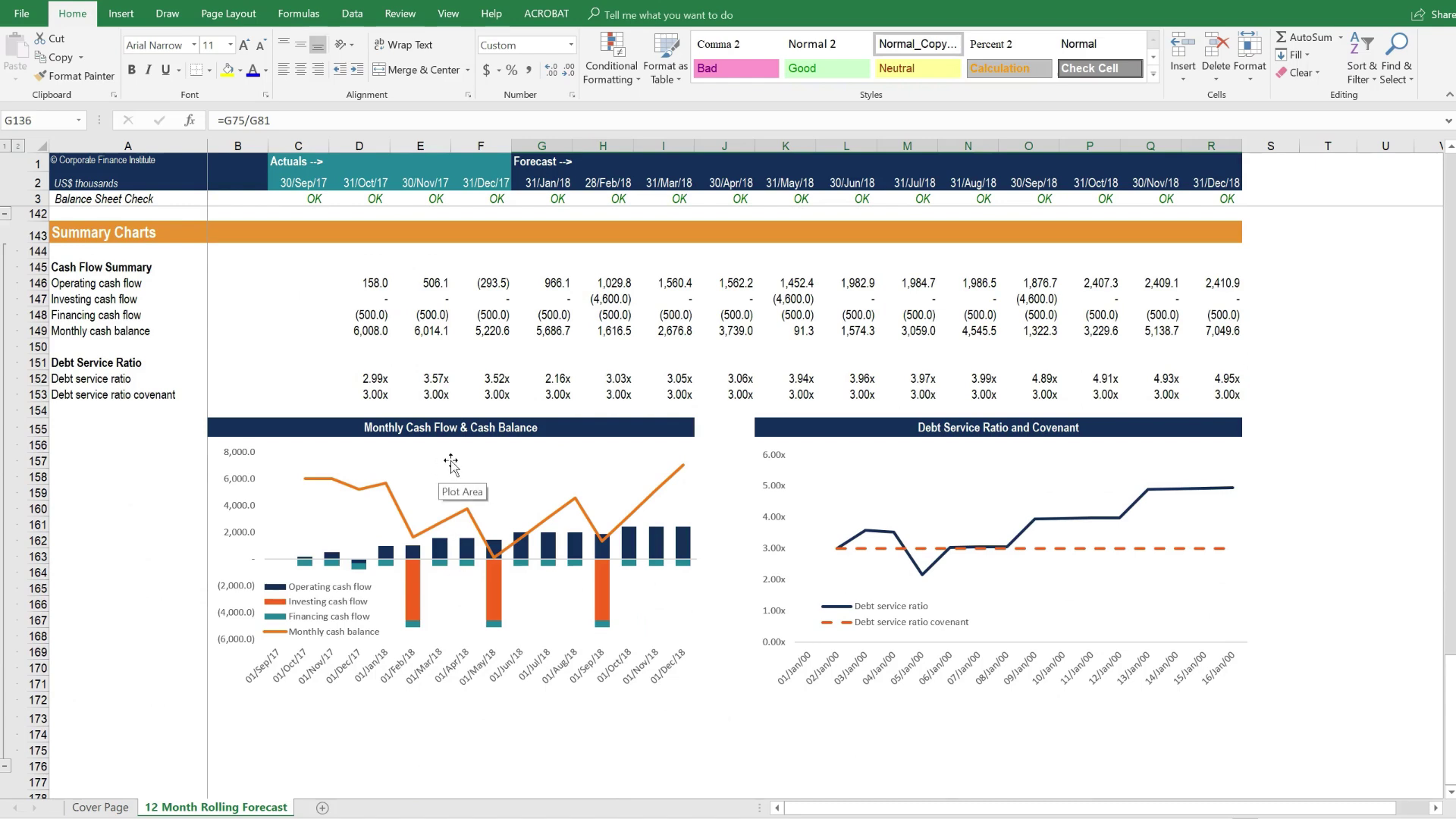
{"action": "left_click", "coordinate": [766, 432]}
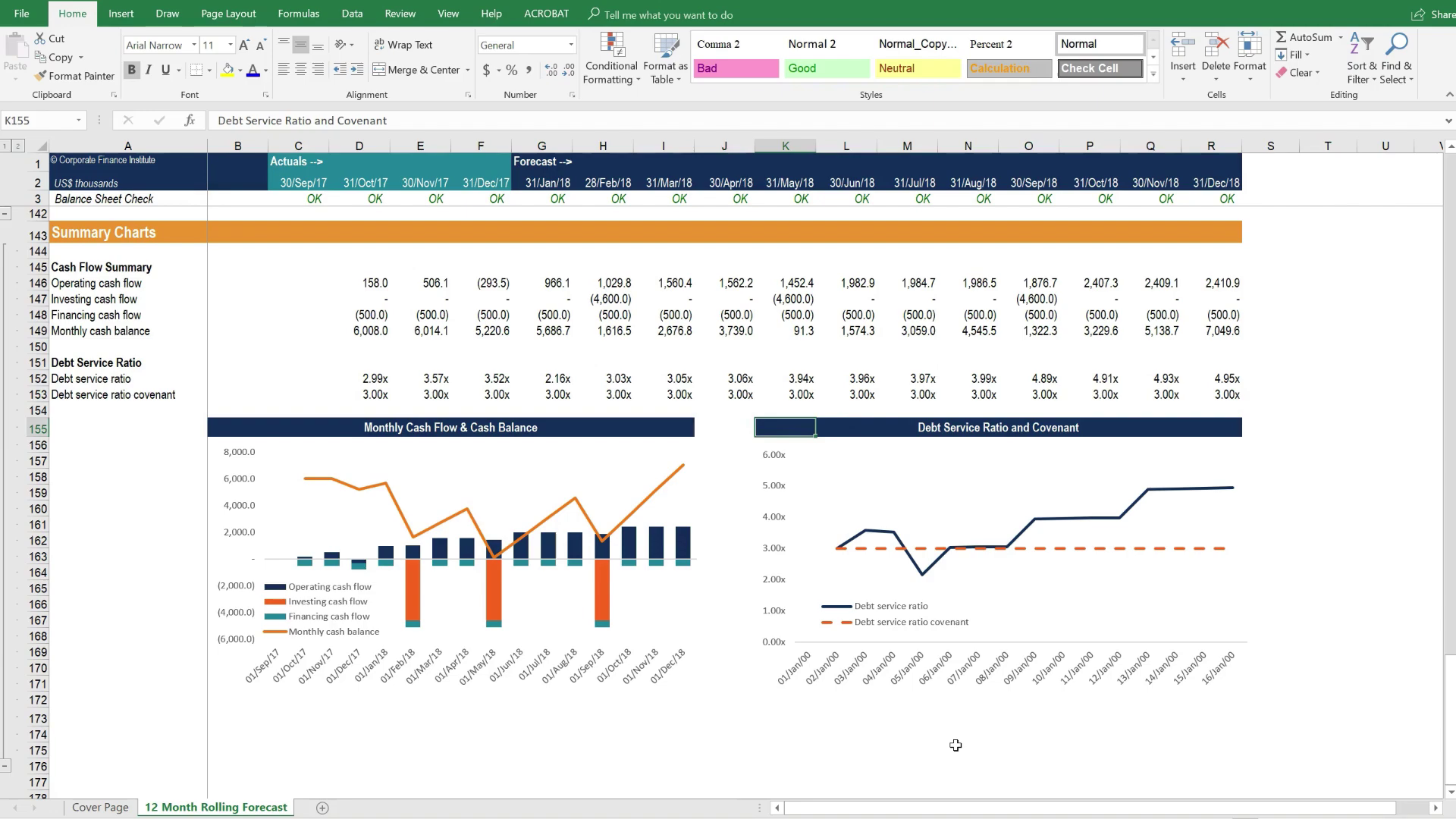
{"action": "scroll", "coordinate": [955, 749], "scroll_direction": "up", "scroll_amount": 8}
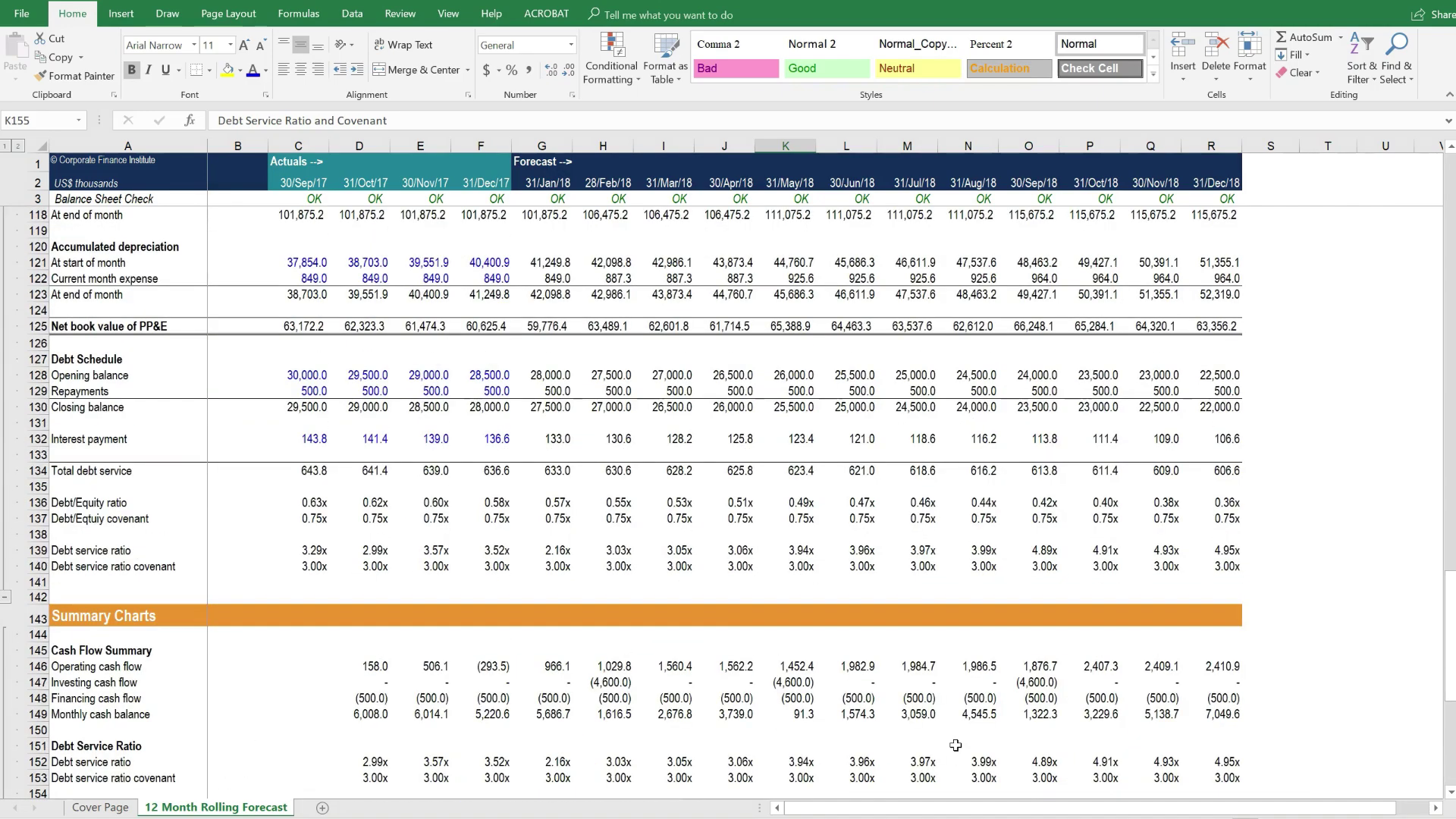
{"action": "scroll", "coordinate": [956, 745], "scroll_direction": "up", "scroll_amount": 15}
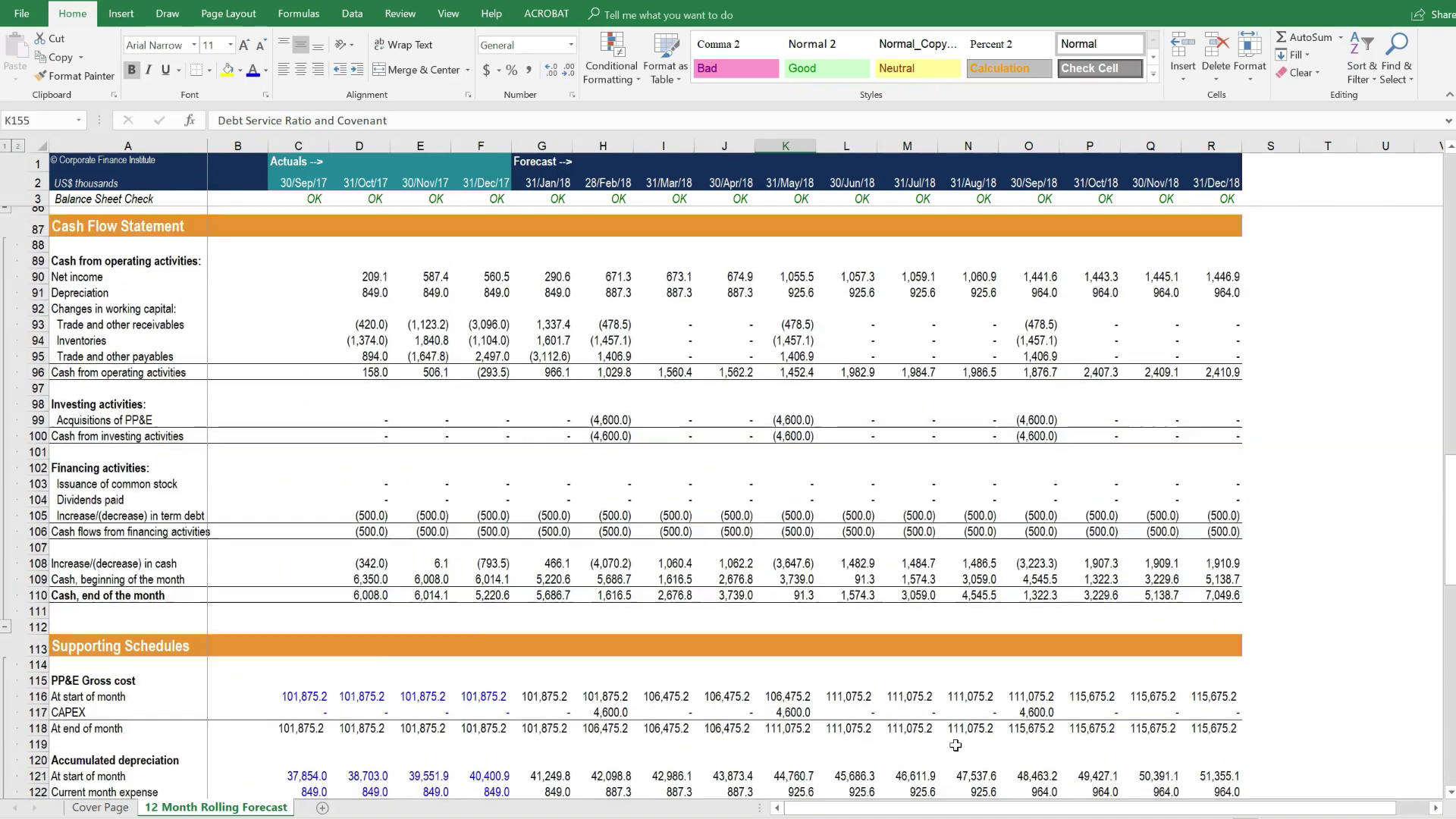
{"action": "scroll", "coordinate": [956, 746], "scroll_direction": "up", "scroll_amount": 15}
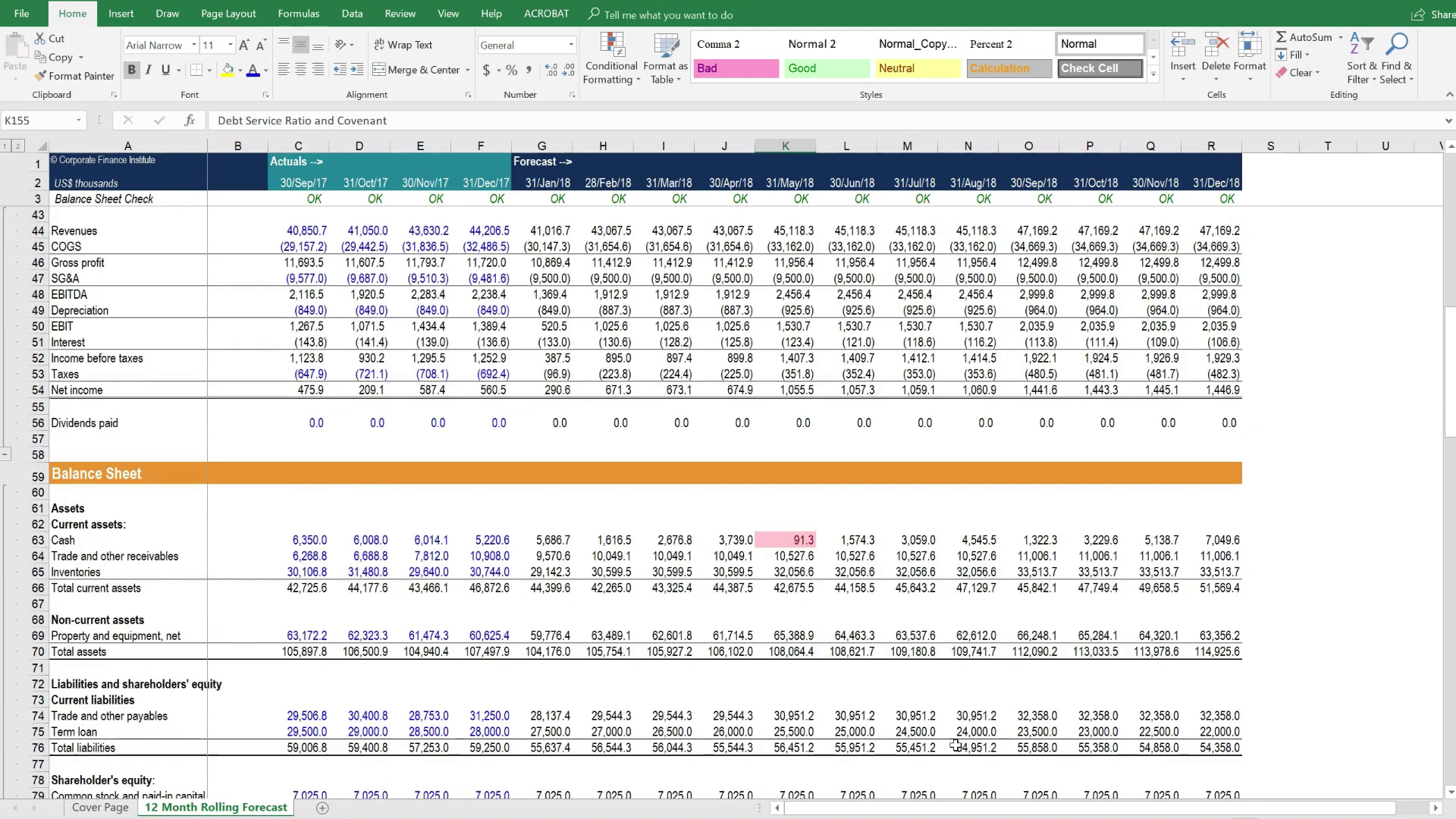
{"action": "scroll", "coordinate": [955, 745], "scroll_direction": "up", "scroll_amount": 8}
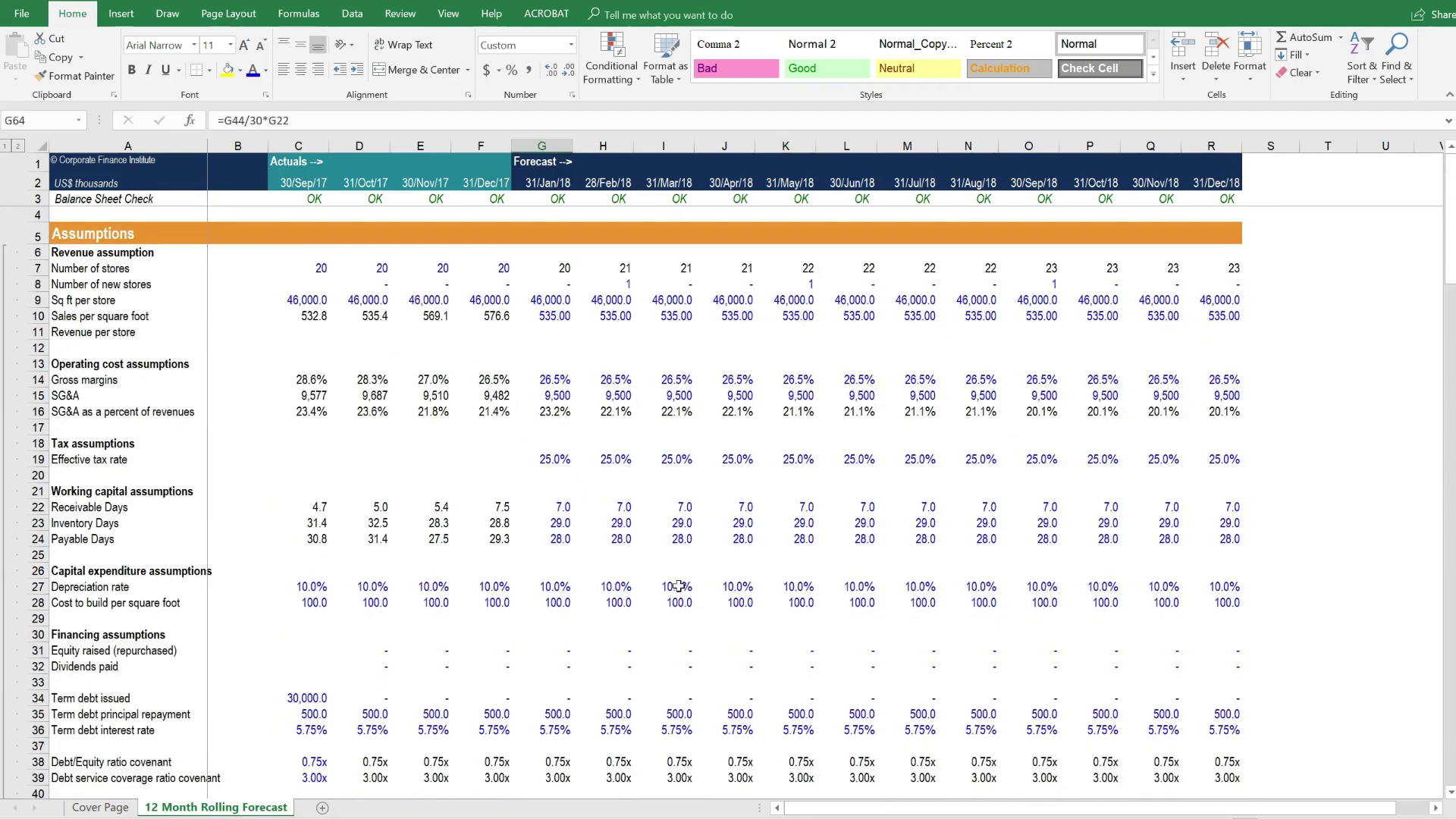
{"action": "scroll", "coordinate": [674, 560], "scroll_direction": "down", "scroll_amount": 4}
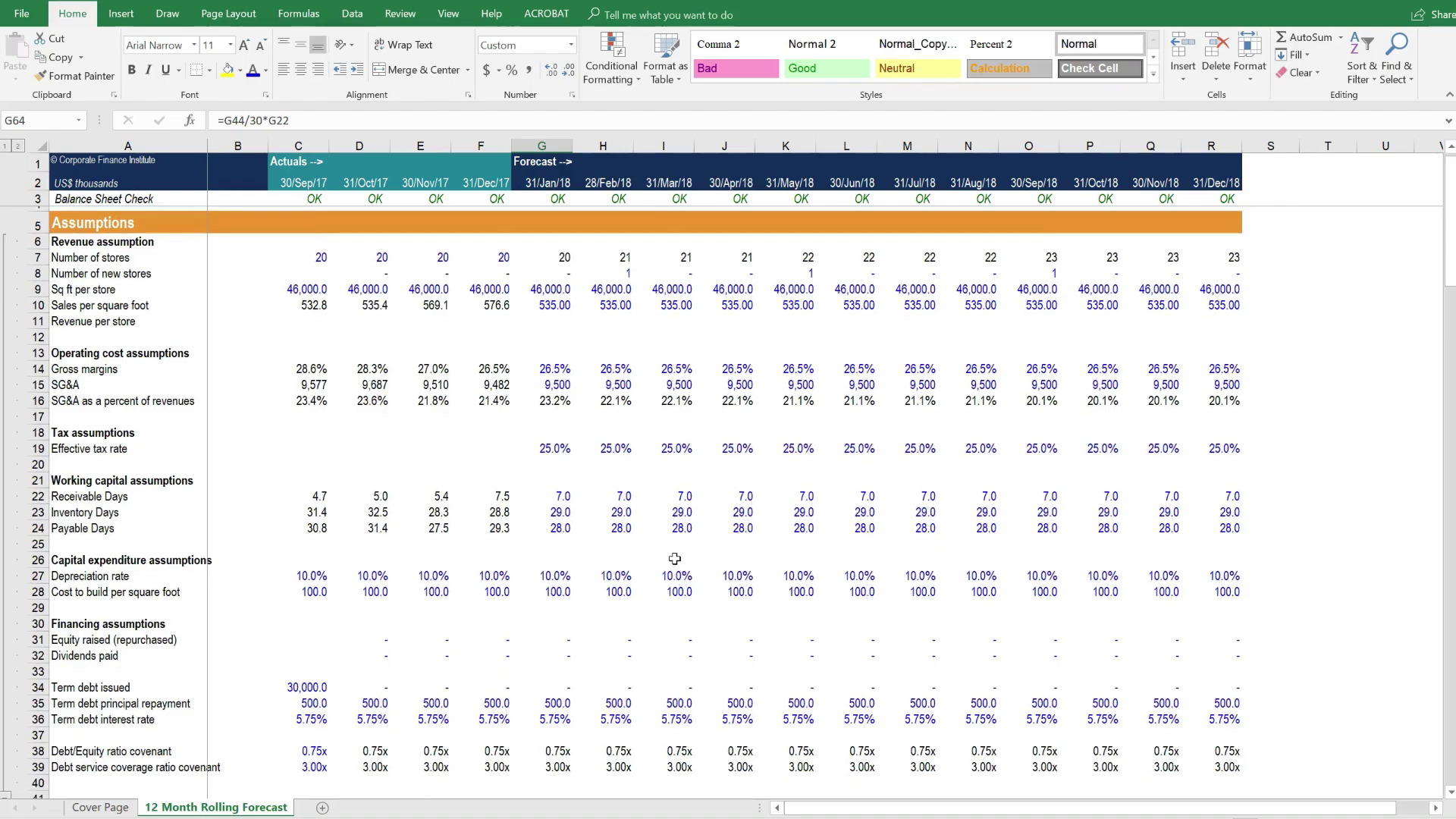
{"action": "scroll", "coordinate": [674, 560], "scroll_direction": "down", "scroll_amount": 15}
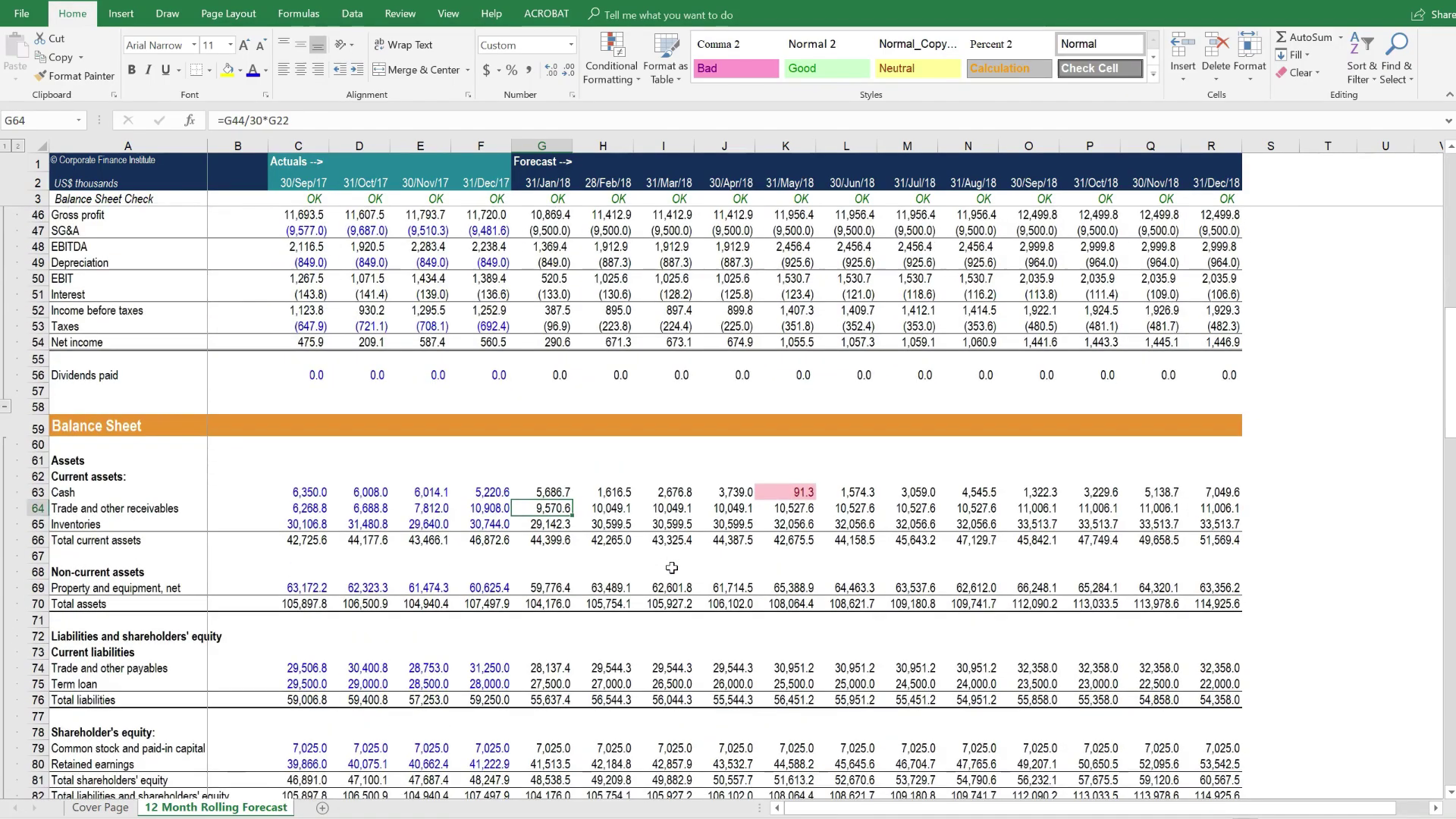
{"action": "scroll", "coordinate": [672, 568], "scroll_direction": "up", "scroll_amount": 19}
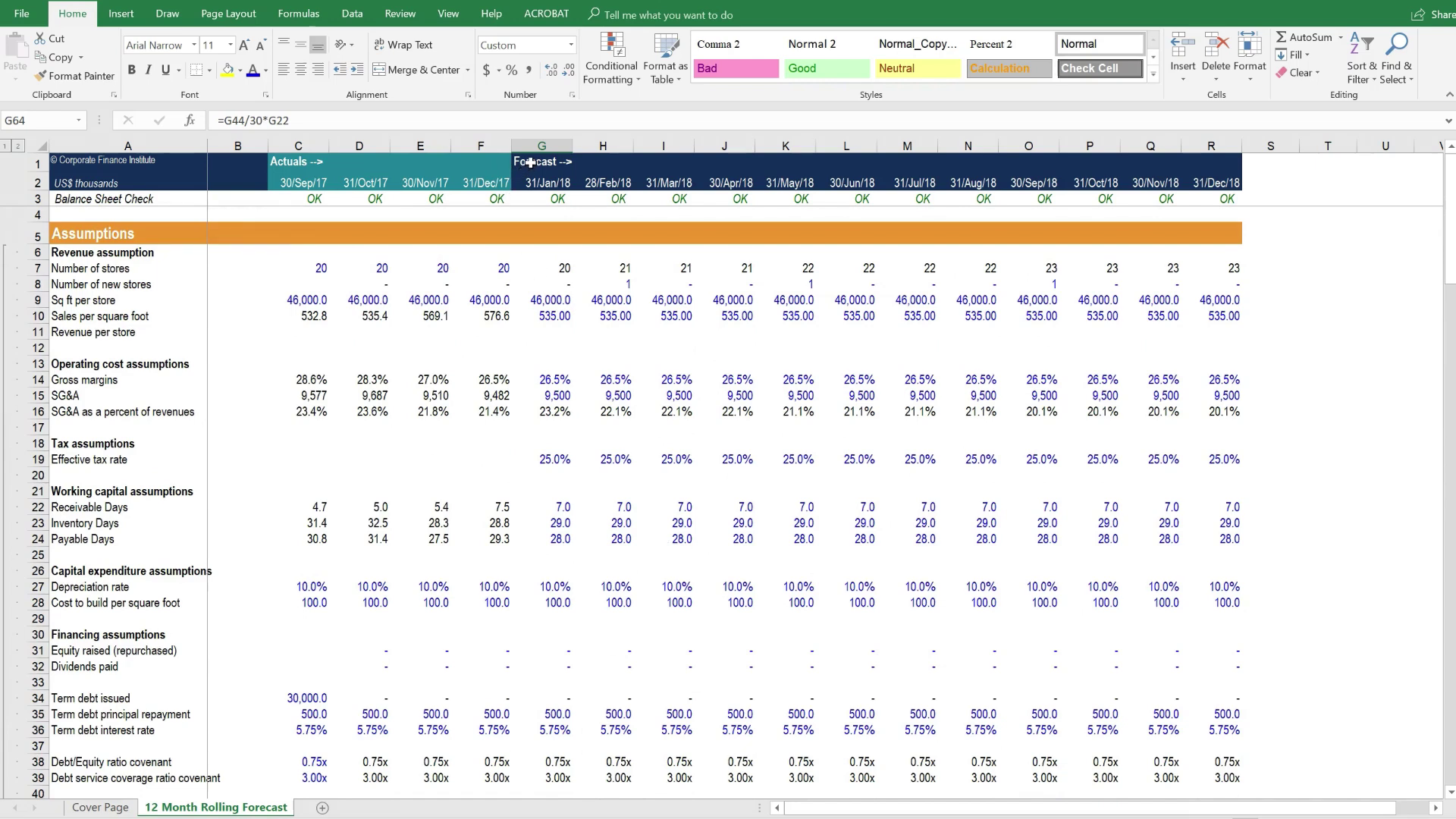
{"action": "left_click_drag", "start_coordinate": [530, 161], "coordinate": [487, 183]}
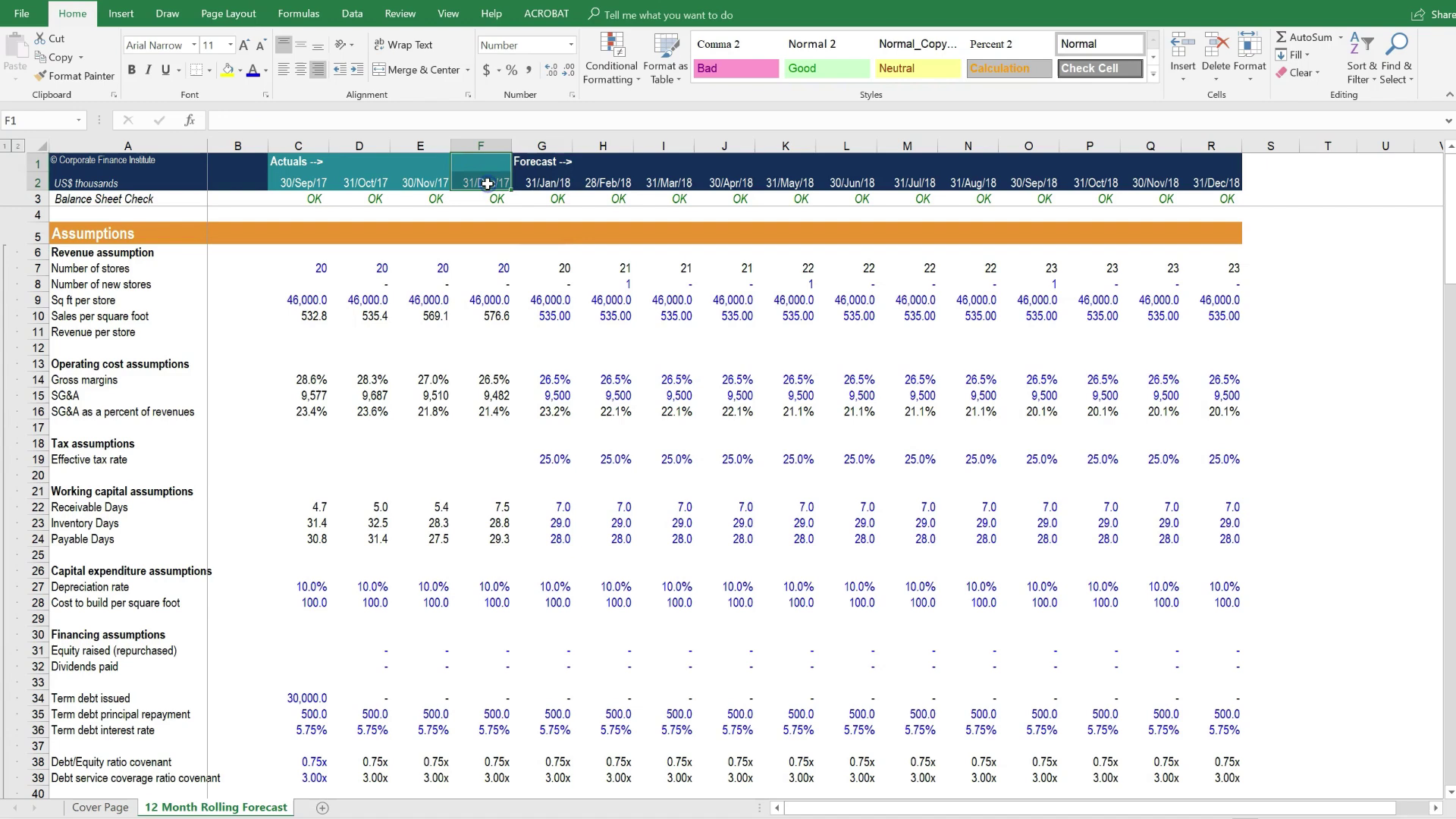
Insert a new empty column G before the 31/Jan/18 forecast column
{"action": "left_click", "coordinate": [537, 162]}
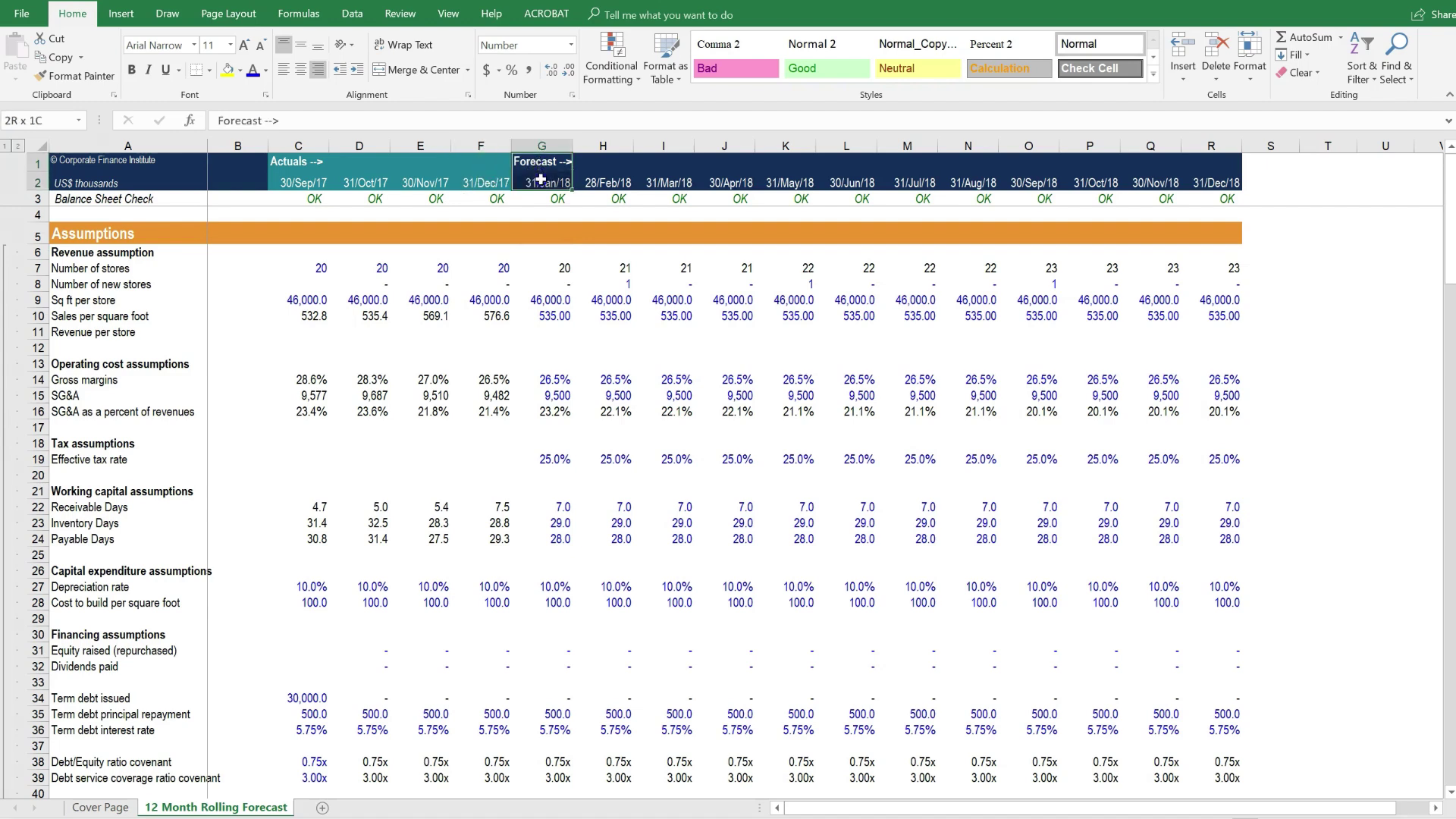
{"action": "left_click", "coordinate": [529, 254]}
{"action": "right_click", "coordinate": [536, 145]}
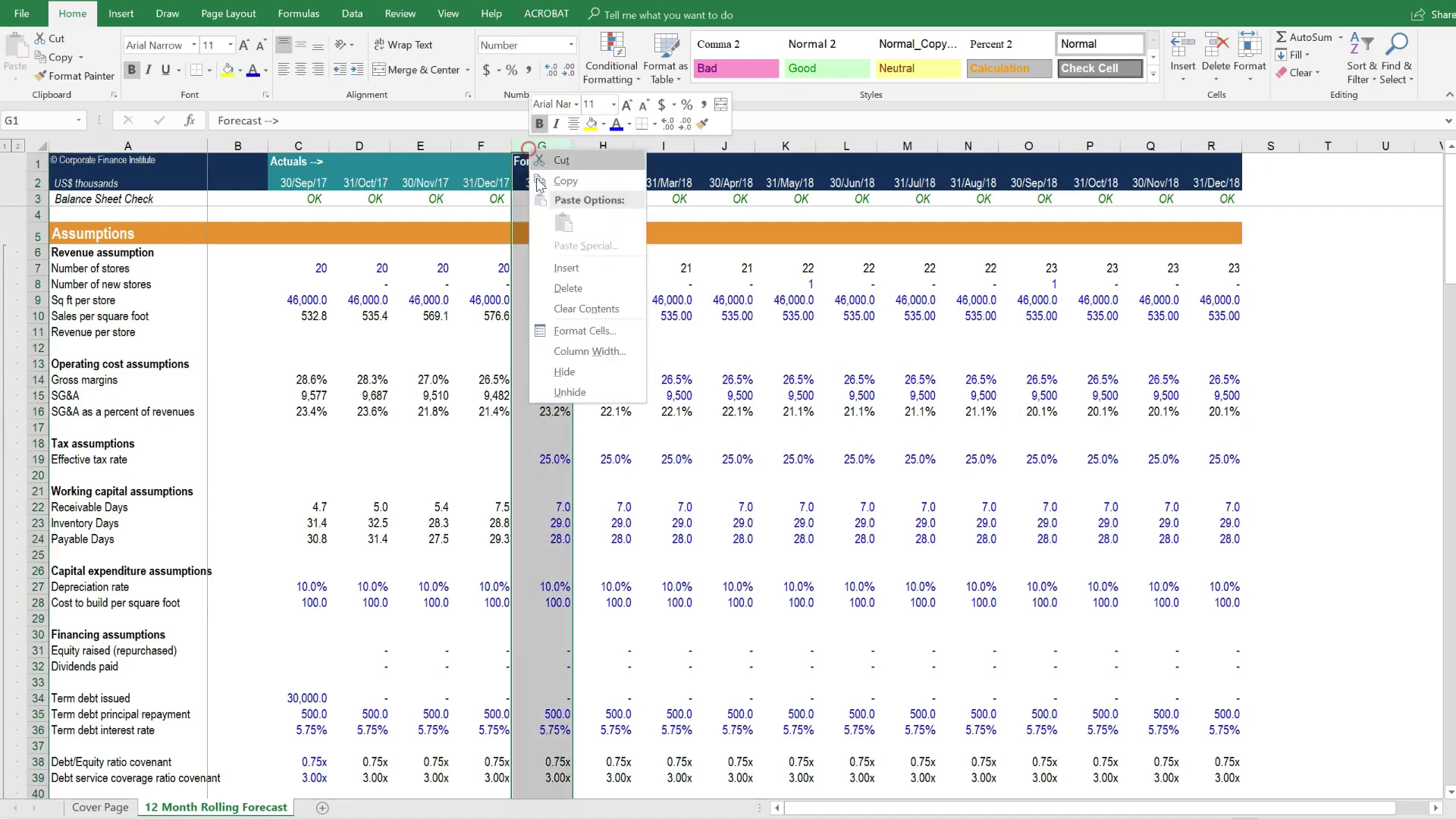
{"action": "left_click", "coordinate": [565, 266]}
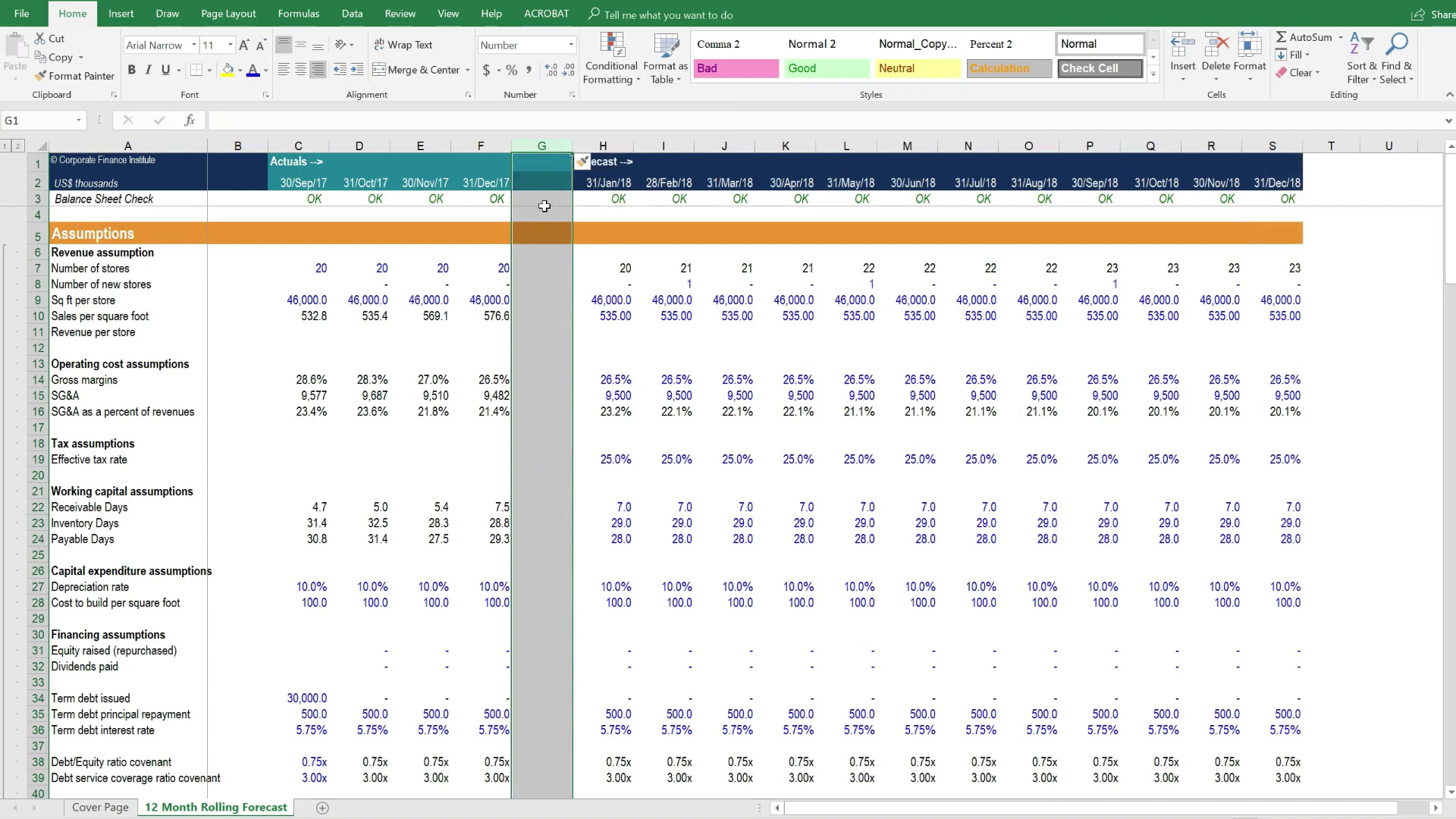
{"action": "left_click", "coordinate": [544, 206]}
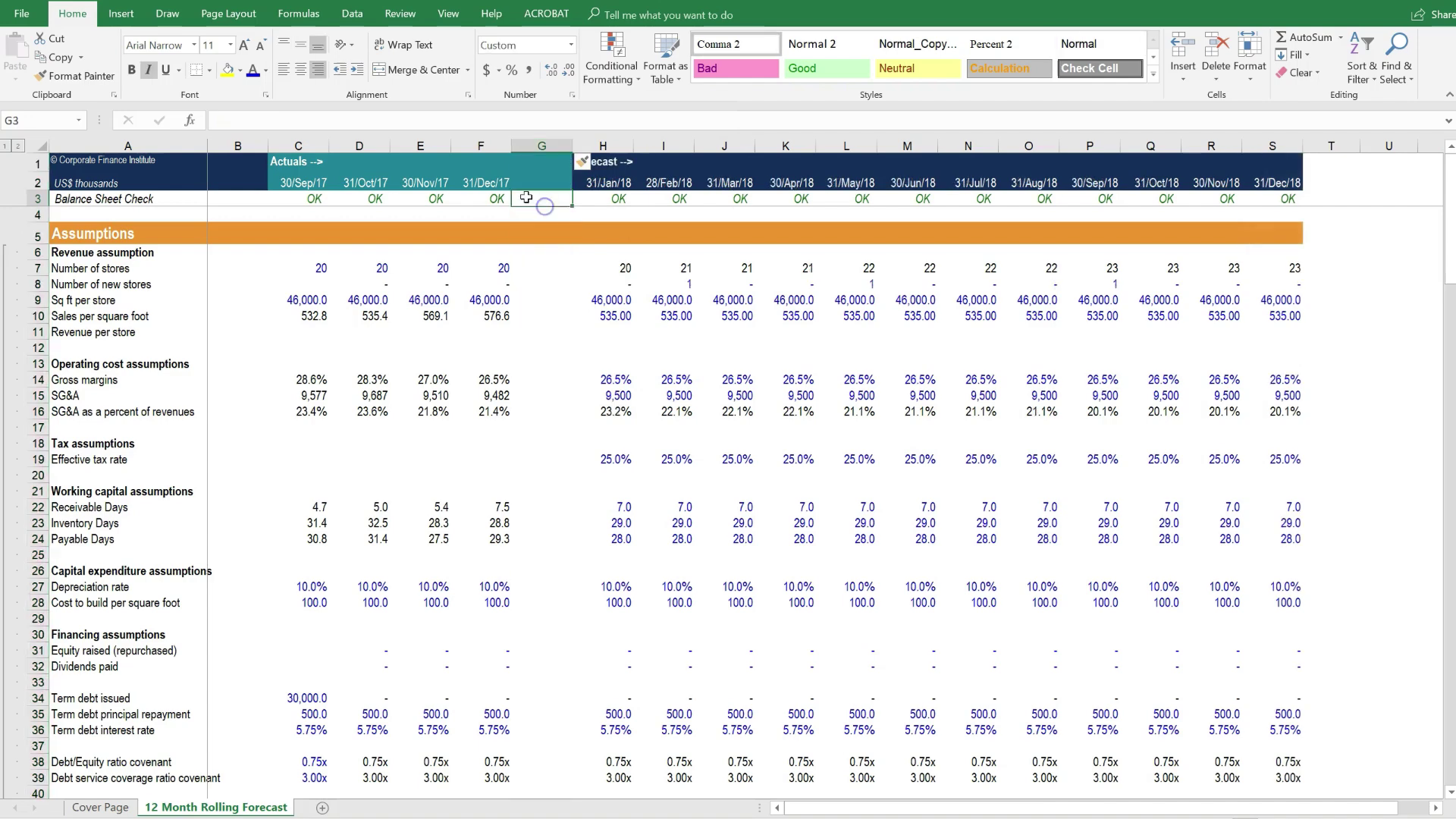
Paste January's column H into column G as values only and remove the duplicate Forecast label
{"action": "left_click", "coordinate": [605, 145]}
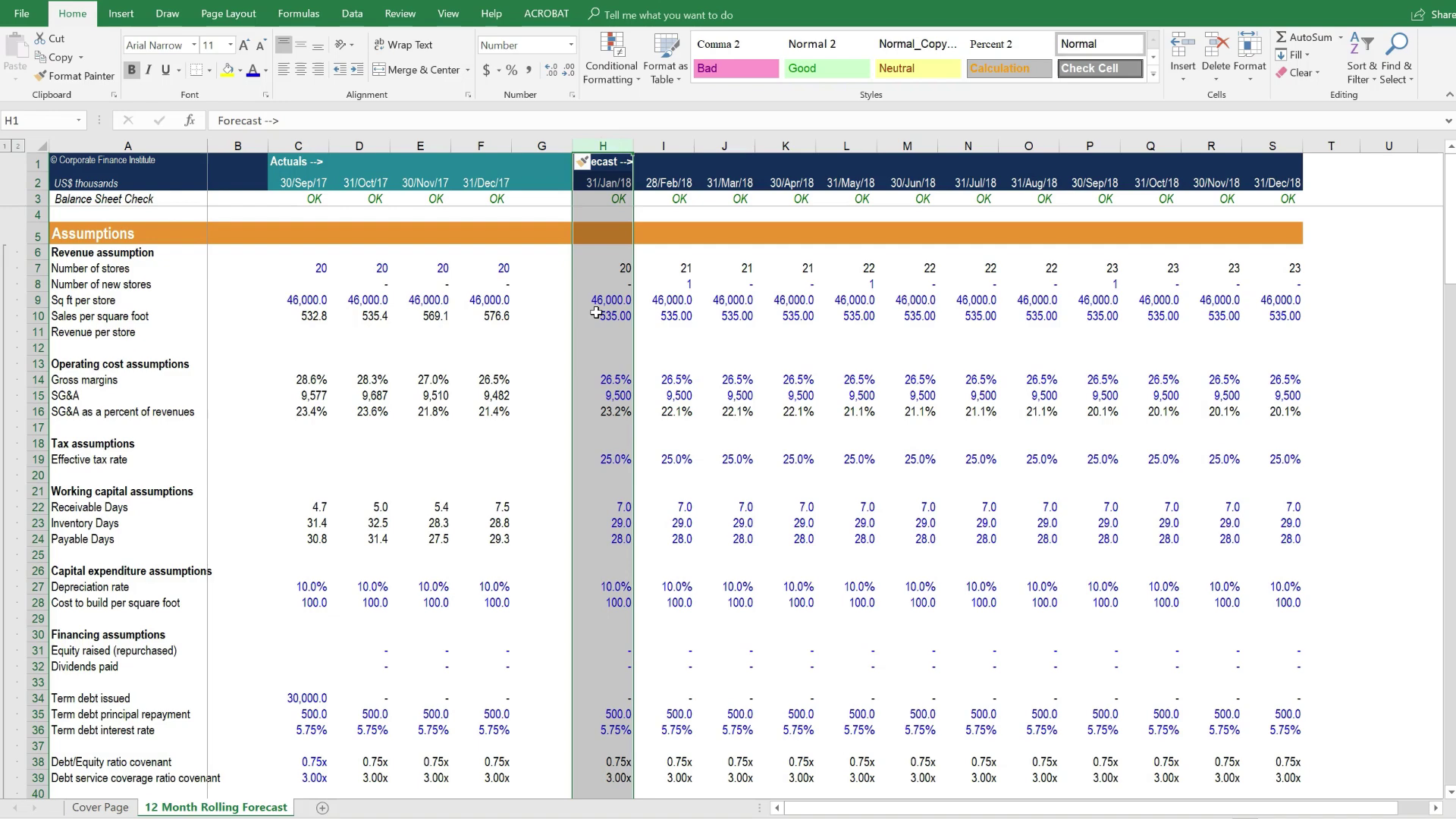
{"action": "key", "text": "ctrl+c"}
{"action": "left_click", "coordinate": [540, 145]}
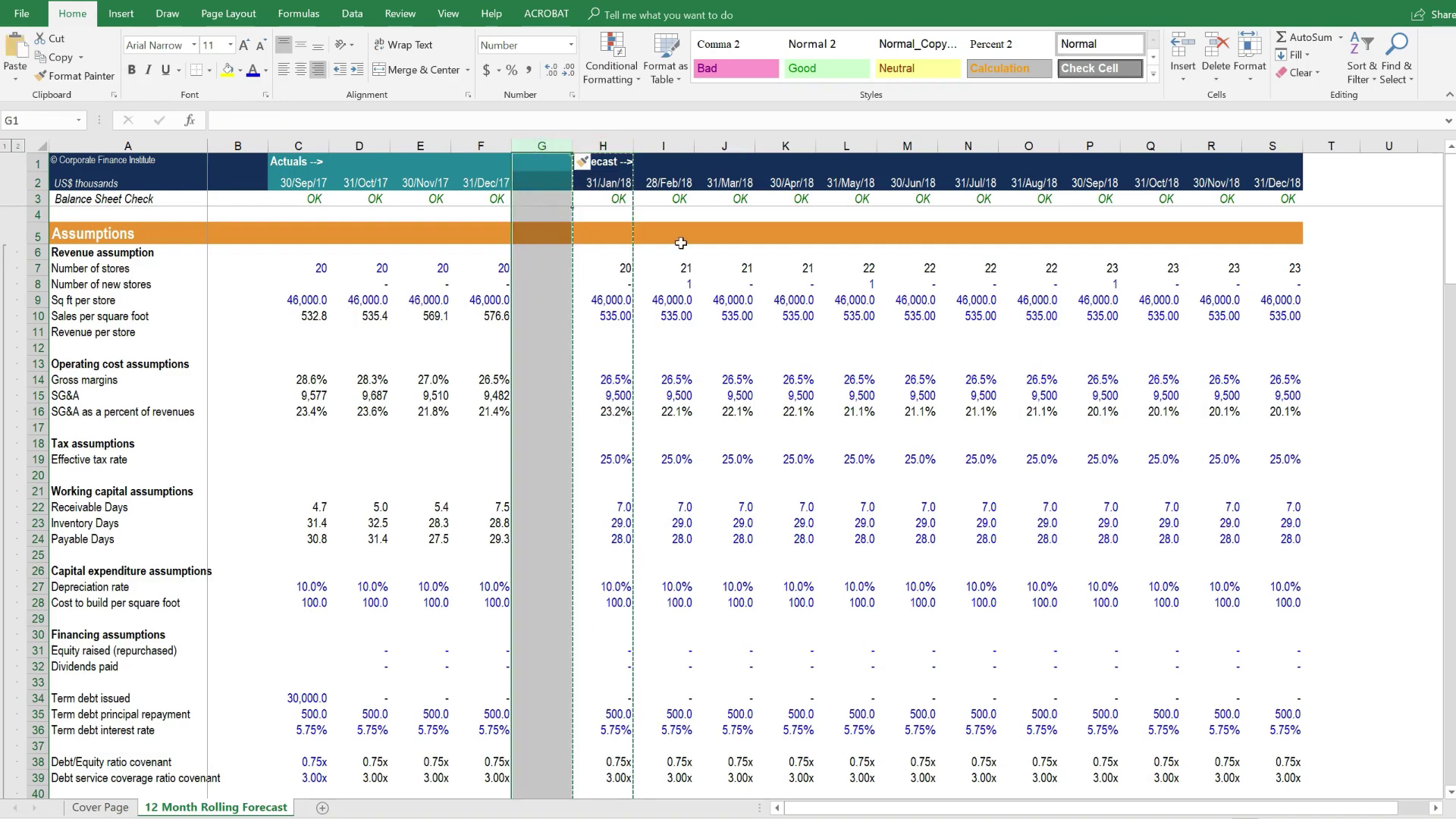
{"action": "key", "text": "alt+e"}
{"action": "key", "text": "s"}
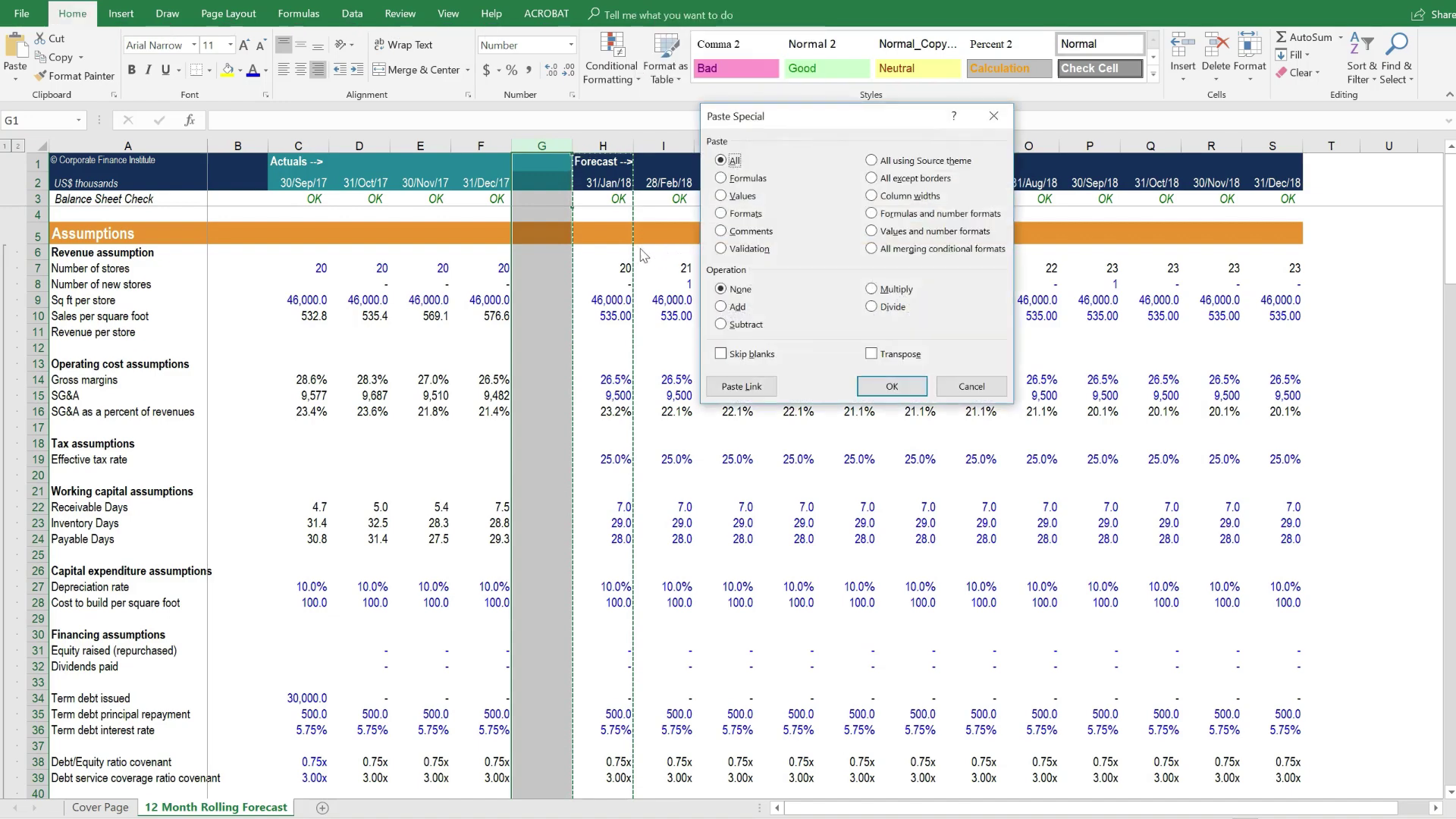
{"action": "key", "text": "v"}
{"action": "left_click", "coordinate": [892, 386]}
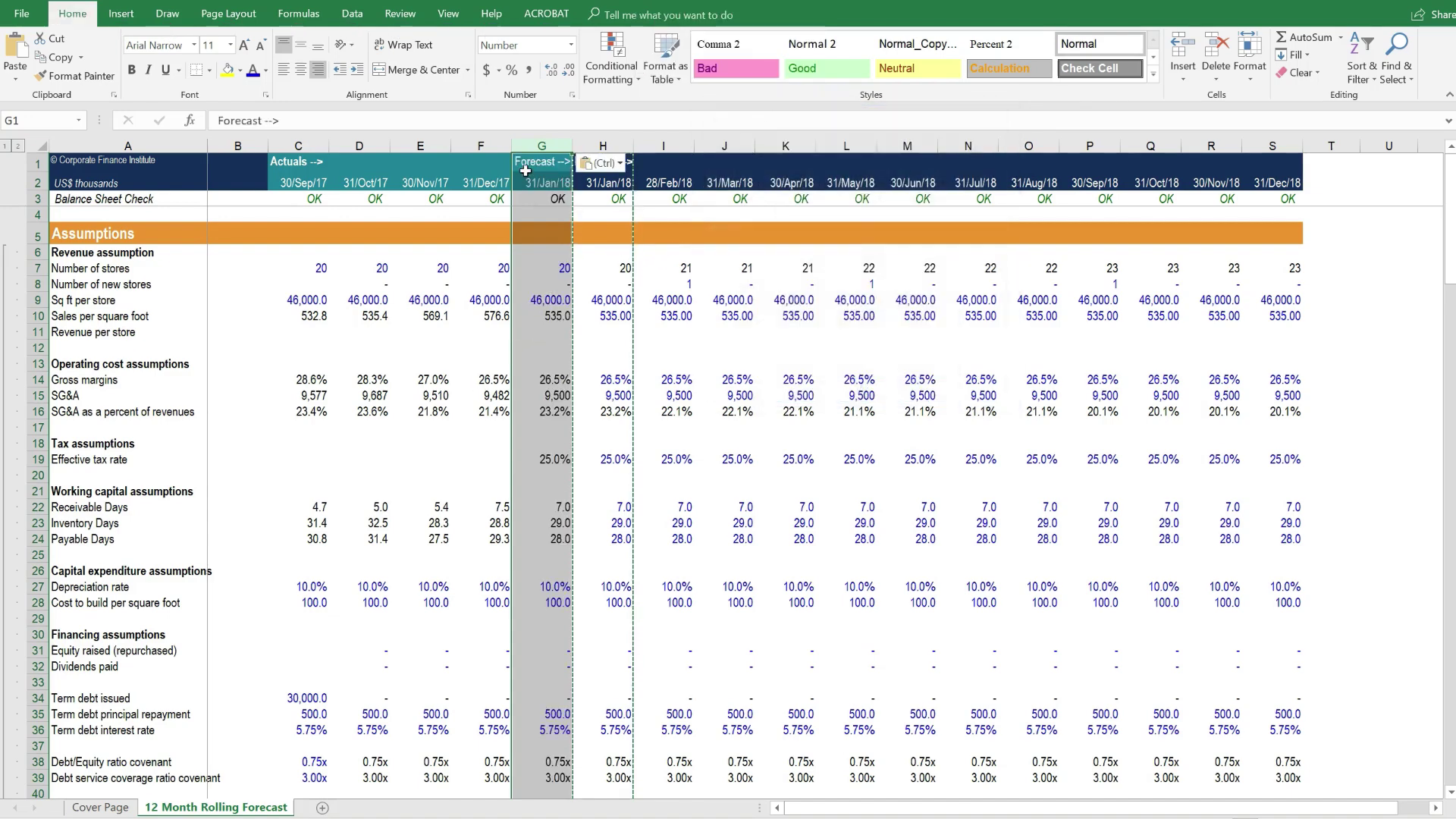
{"action": "left_click", "coordinate": [533, 163]}
{"action": "key", "text": "Escape"}
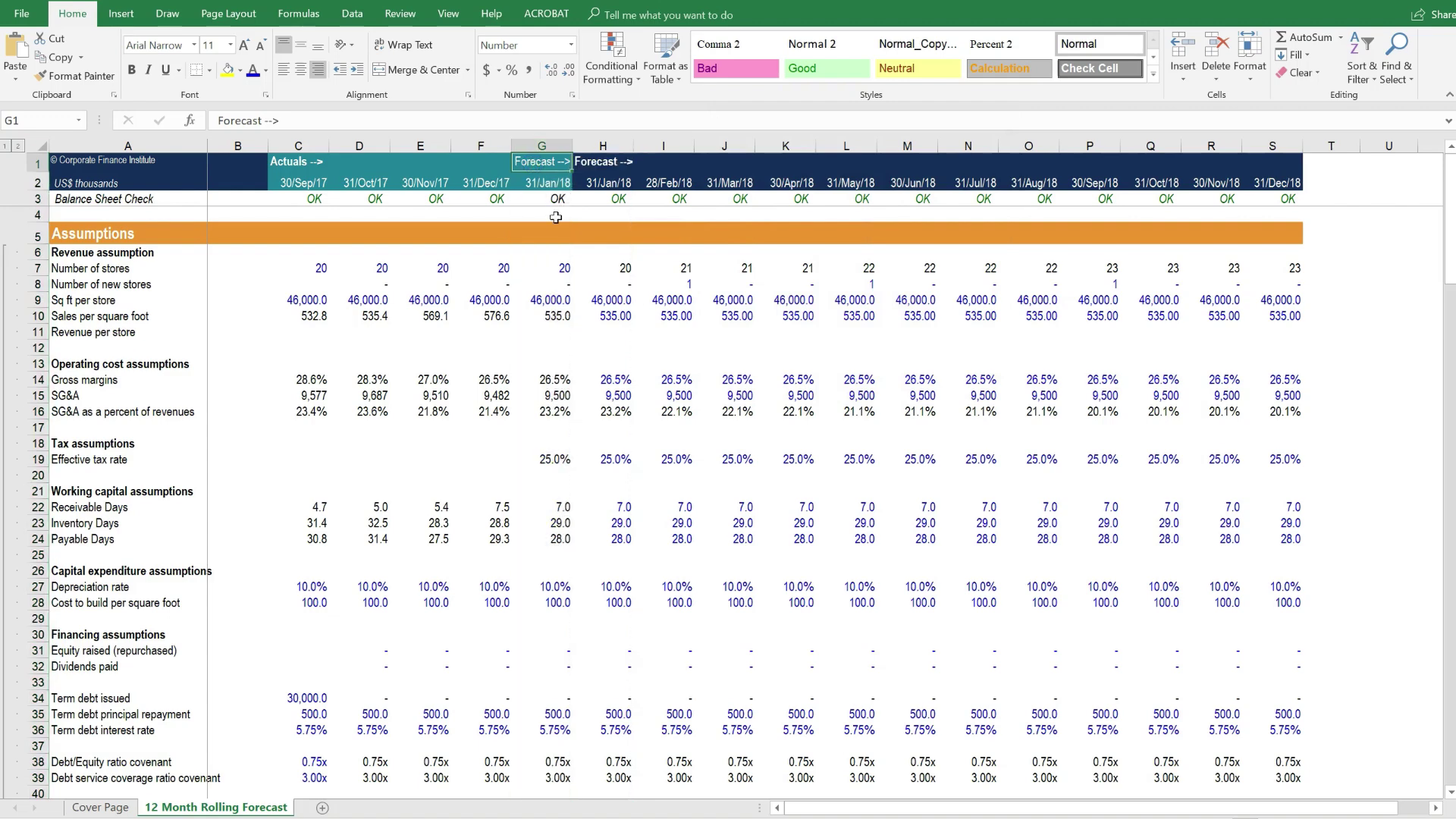
{"action": "key", "text": "Right"}
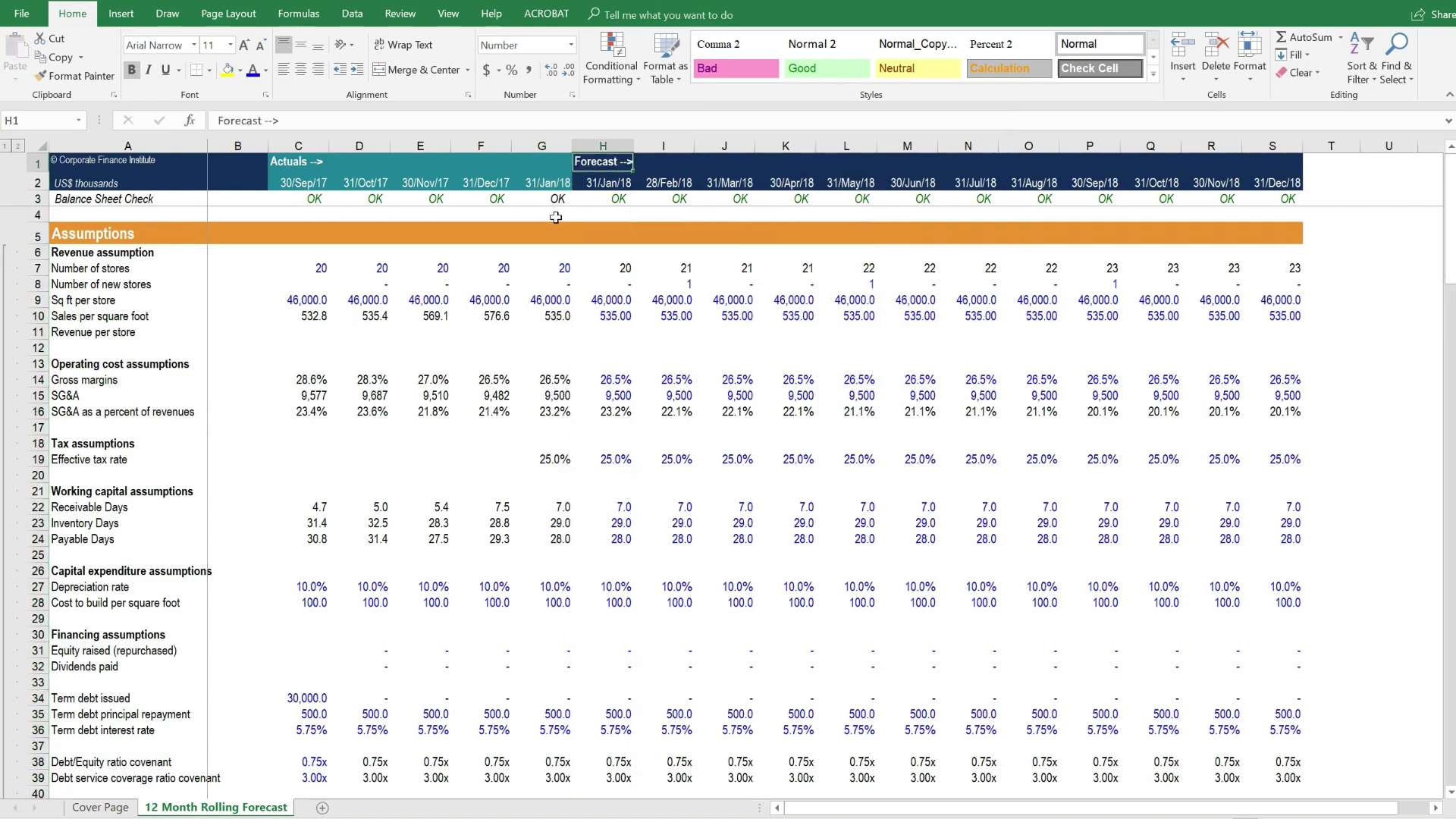
Change H2 to =EOMONTH(G2,1) so the forecast starts at 28/Feb/18
{"action": "key", "text": "Down"}
{"action": "key", "text": "F2"}
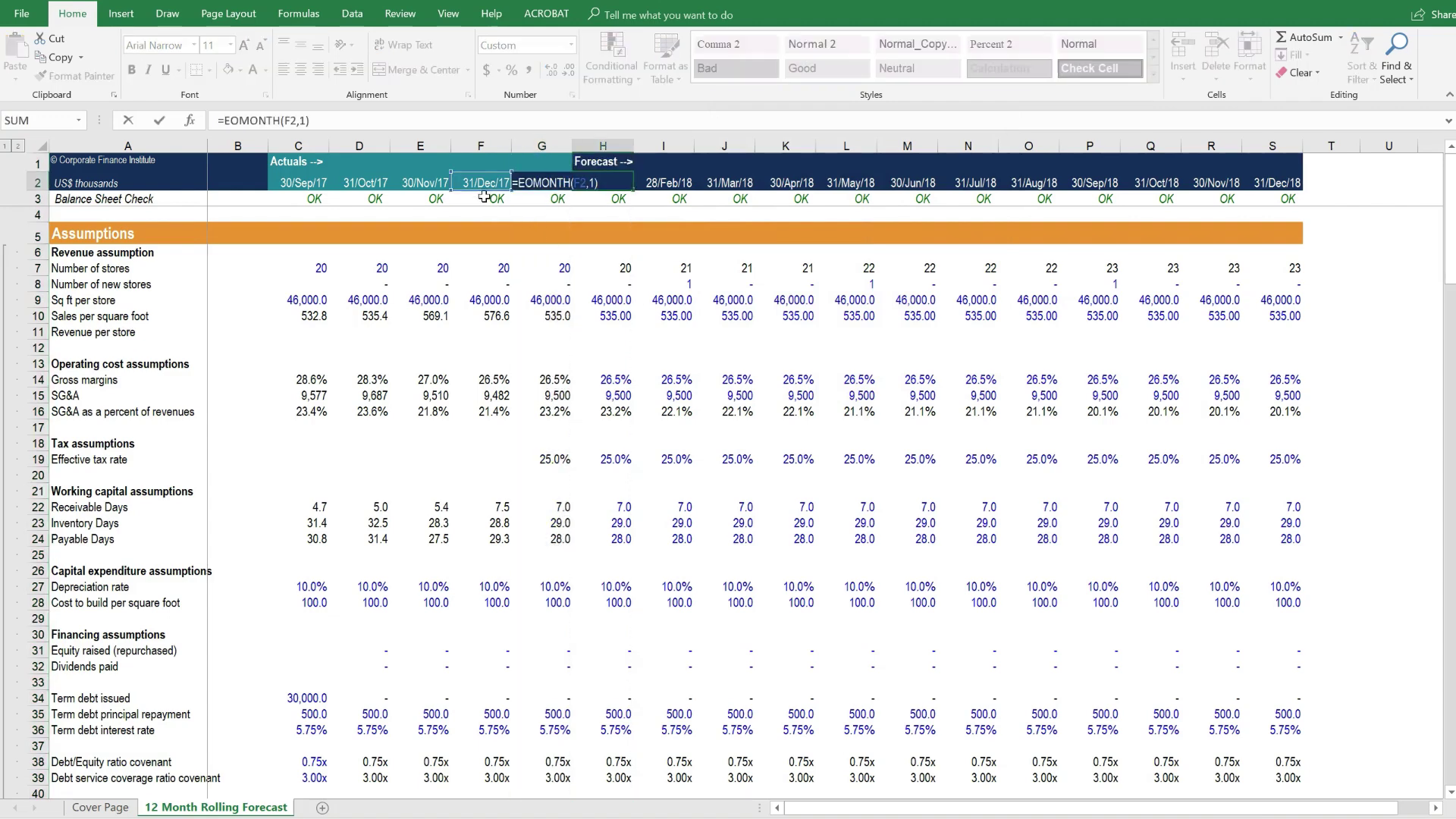
{"action": "left_click", "coordinate": [524, 186]}
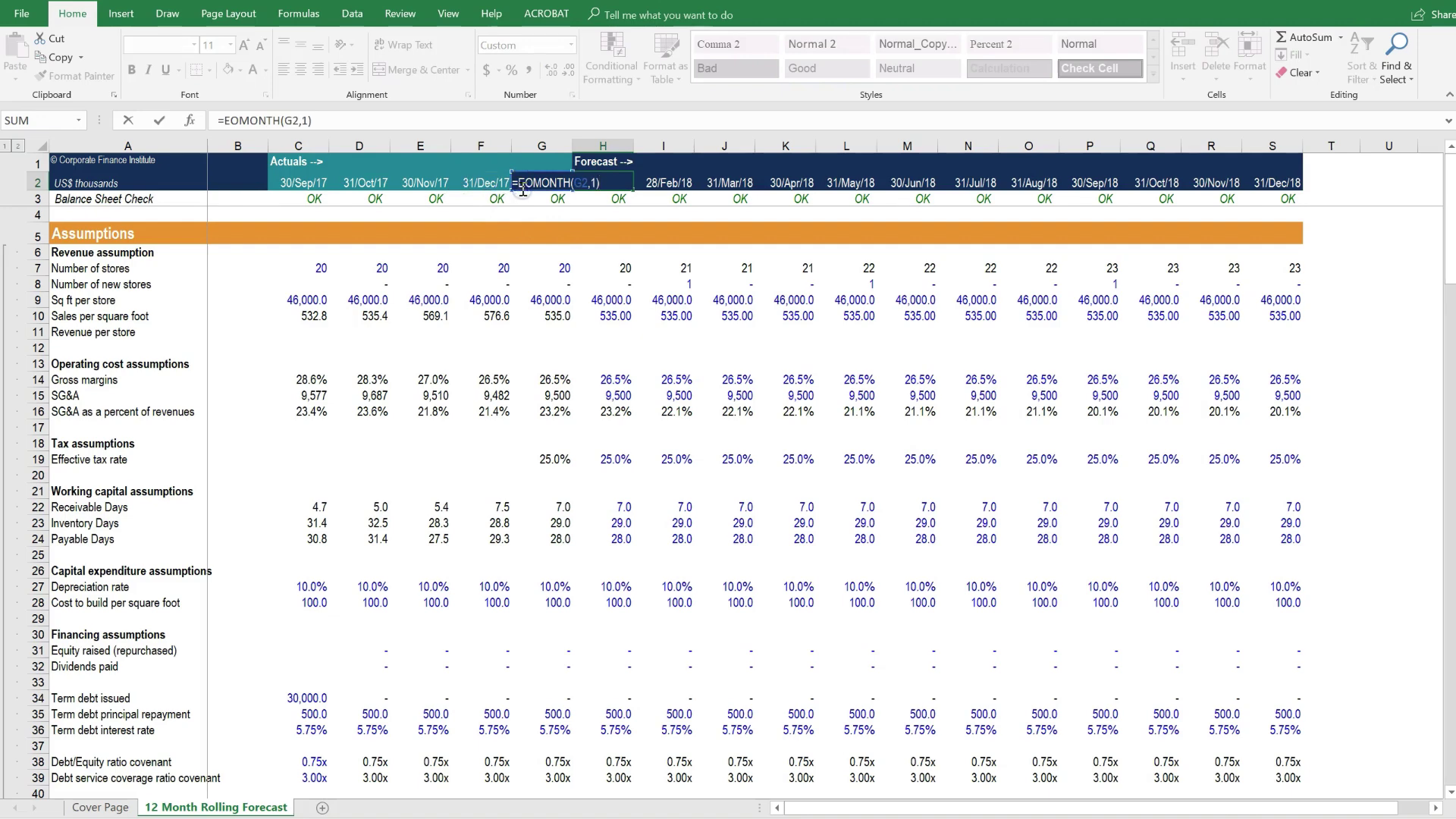
{"action": "key", "text": "Return"}
{"action": "key", "text": "Up"}
{"action": "key", "text": "Right"}
{"action": "key", "text": "Right"}
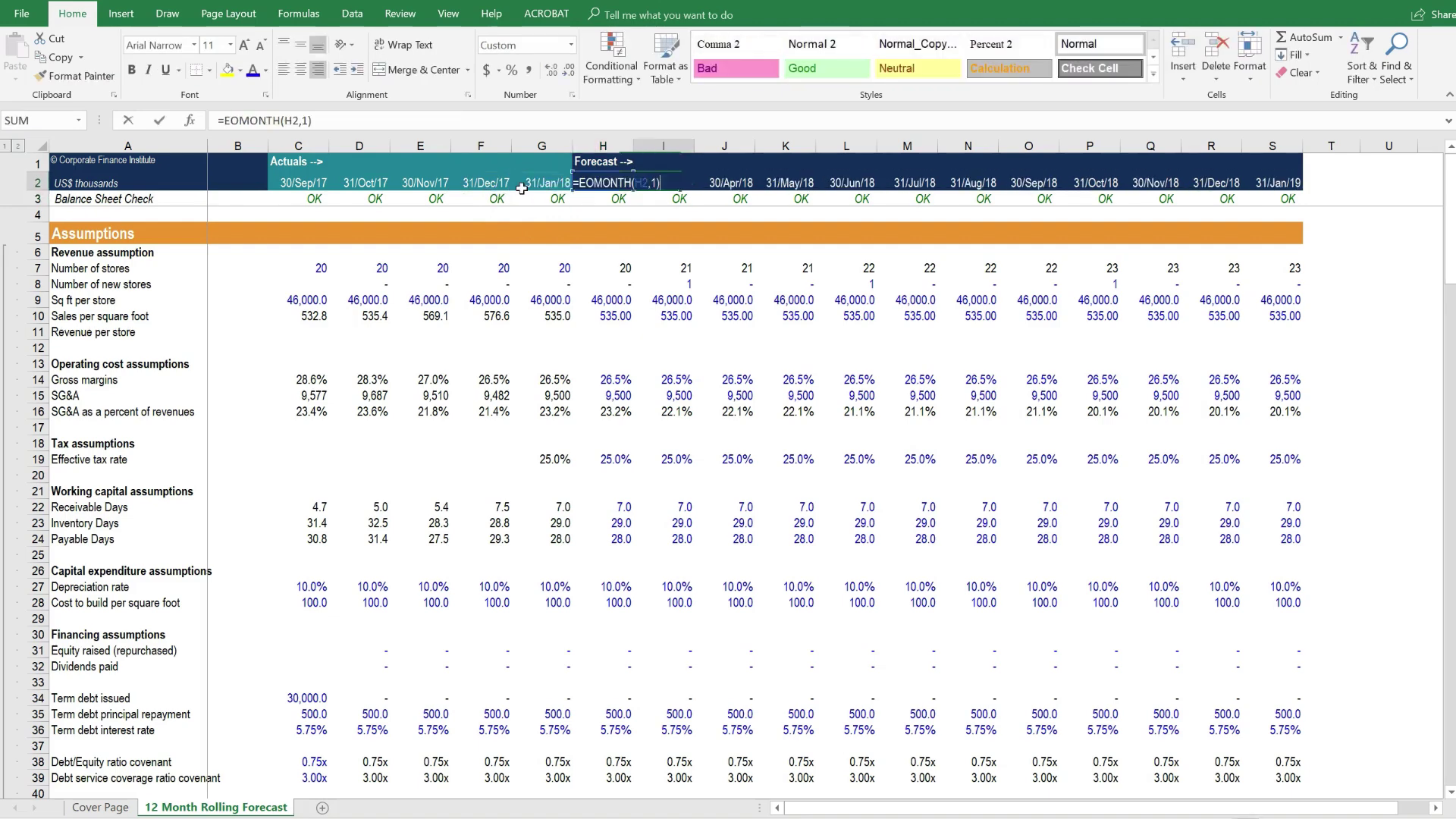
{"action": "key", "text": "F2"}
{"action": "key", "text": "Escape"}
{"action": "key", "text": "Left"}
{"action": "key", "text": "Left"}
{"action": "key", "text": "Left"}
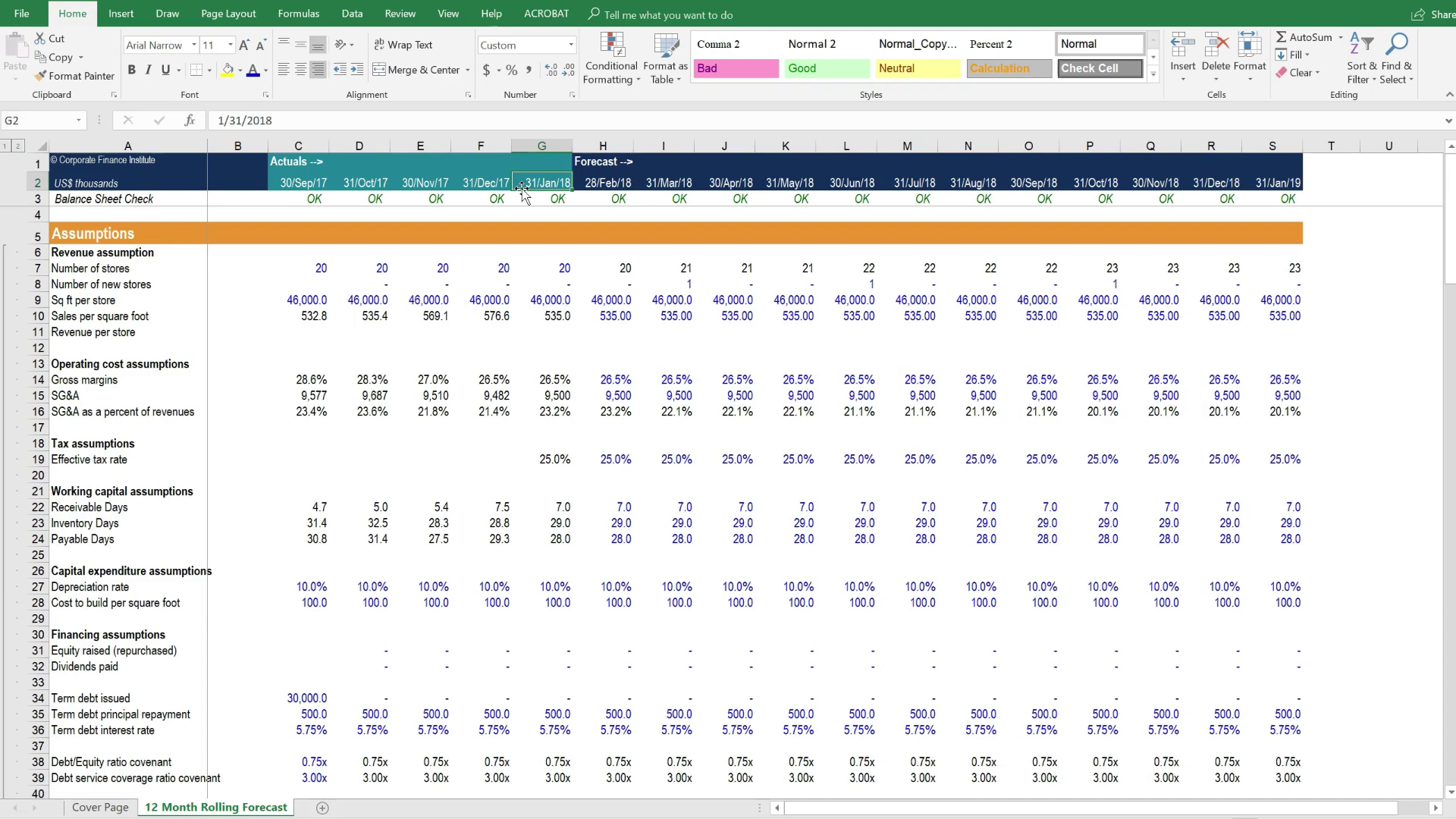
Fill column S right into column T, adding a 28/Feb/19 forecast month with =EOMONTH(S2,1)
{"action": "key", "text": "ctrl+shift+Down"}
{"action": "key", "text": "Right"}
{"action": "key", "text": "ctrl+shift+Down"}
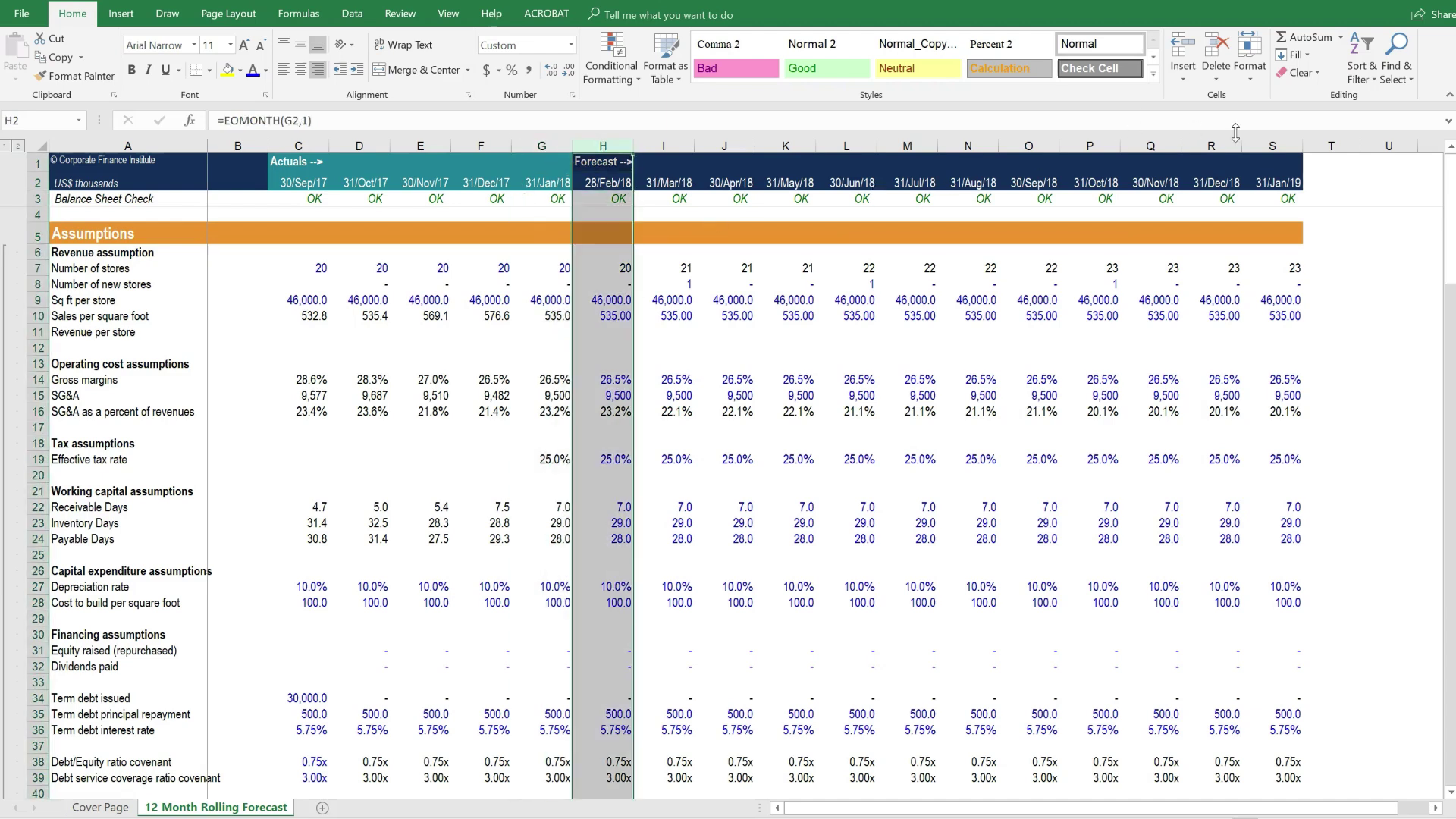
{"action": "left_click", "coordinate": [1268, 142]}
{"action": "key", "text": "shift+Right"}
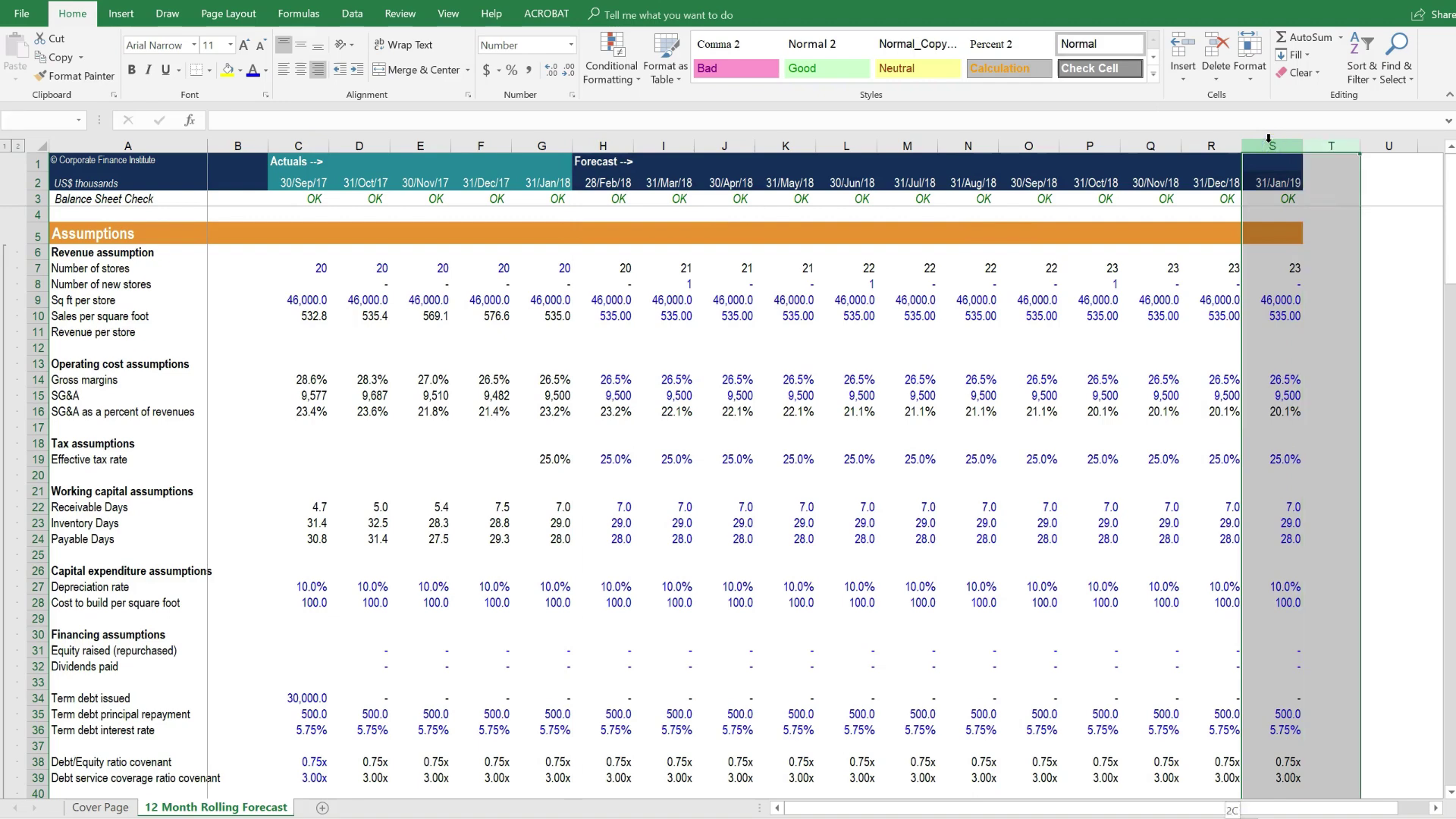
{"action": "key", "text": "ctrl+r"}
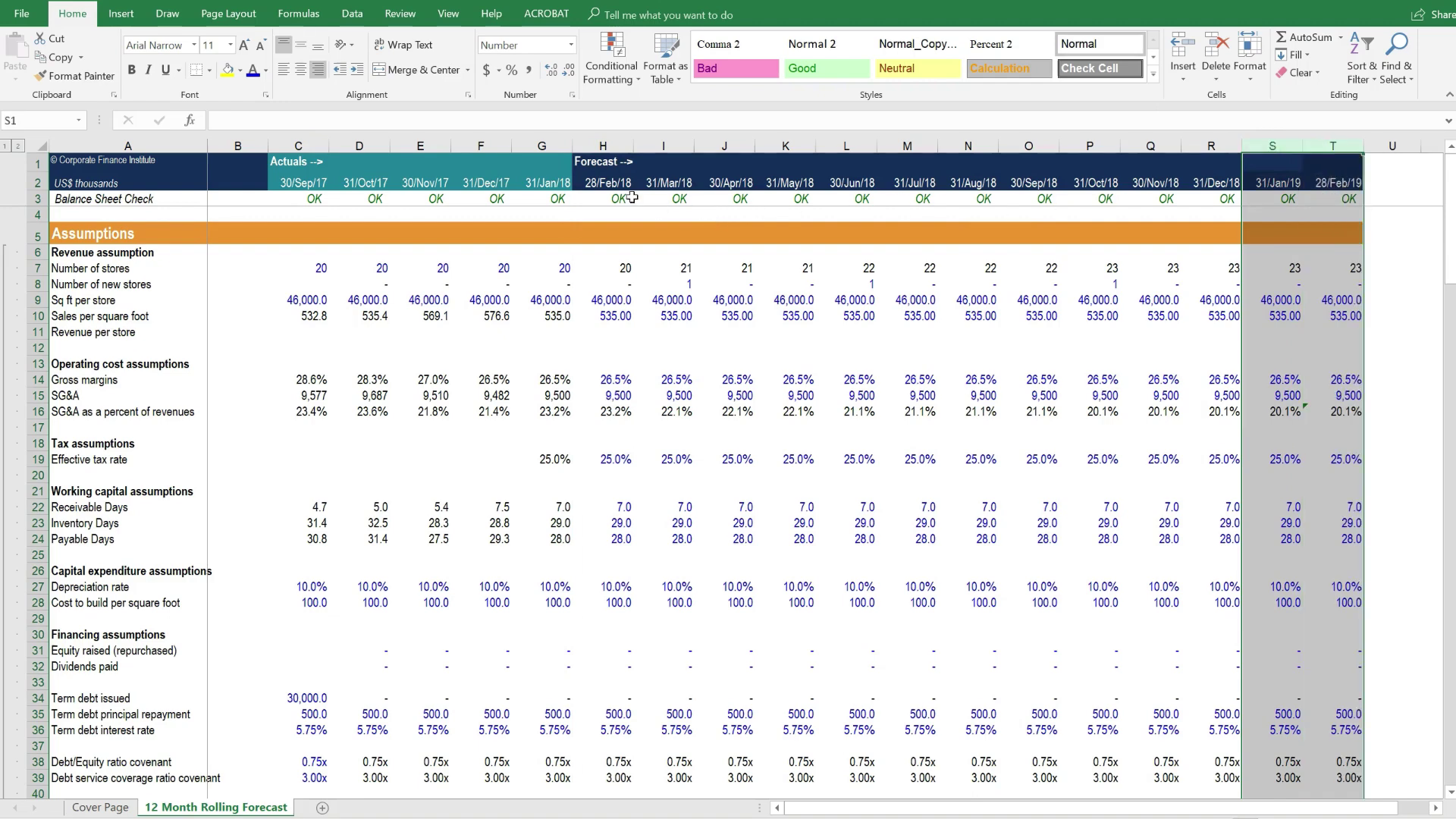
{"action": "left_click", "coordinate": [606, 184]}
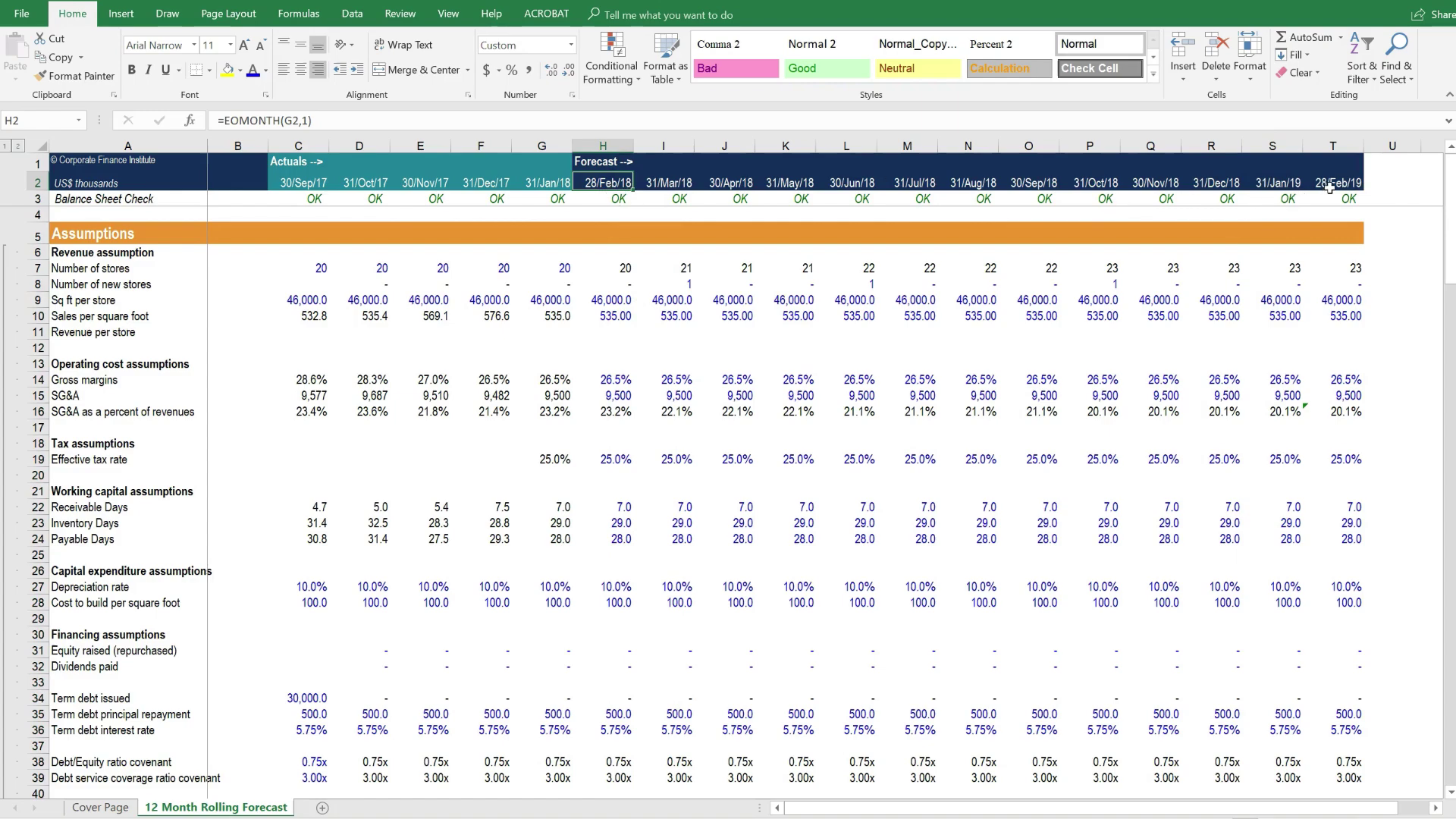
{"action": "left_click", "coordinate": [1329, 188]}
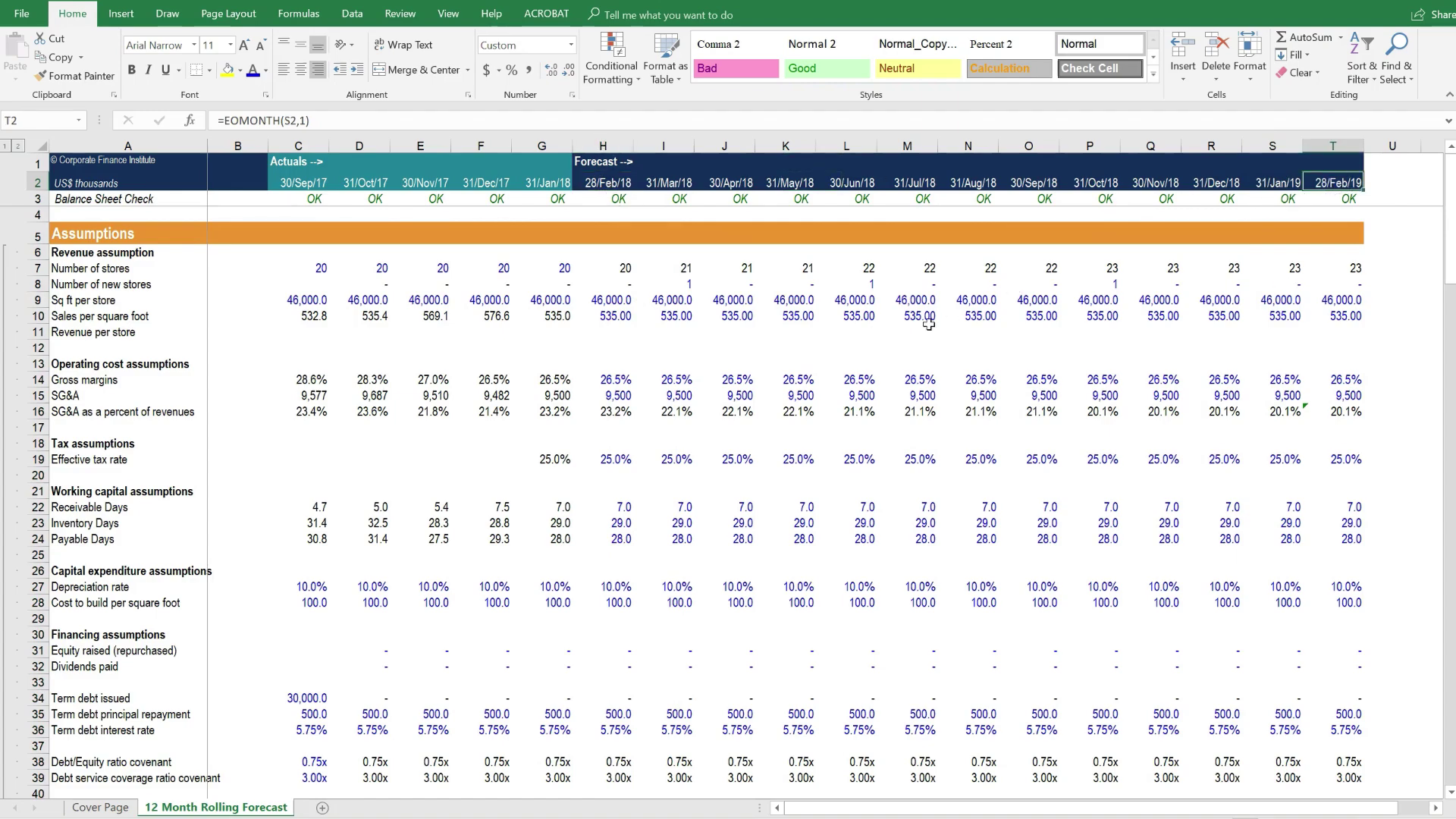
{"action": "scroll", "coordinate": [929, 325], "scroll_direction": "down", "scroll_amount": 12}
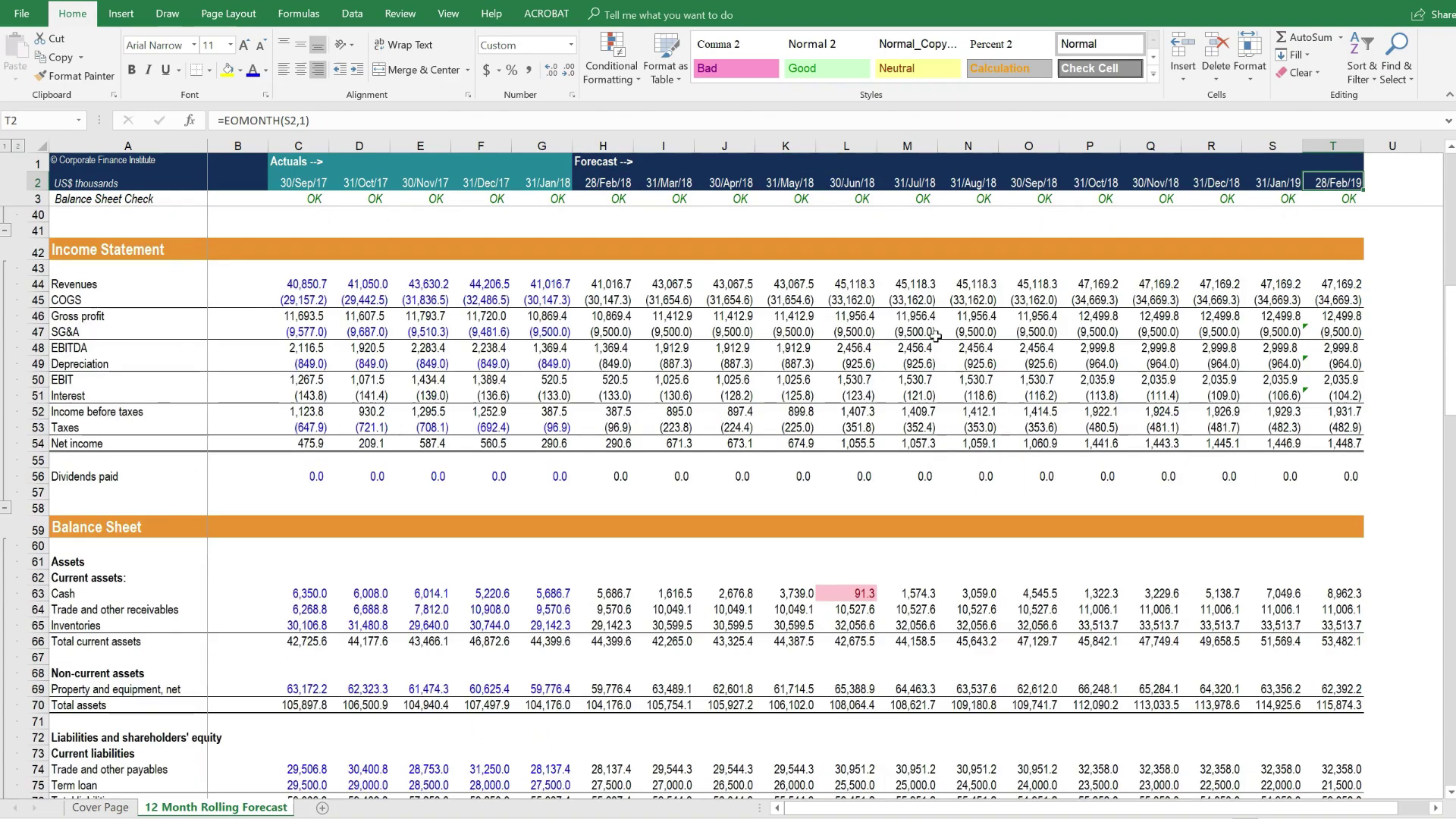
{"action": "scroll", "coordinate": [925, 341], "scroll_direction": "down", "scroll_amount": 9}
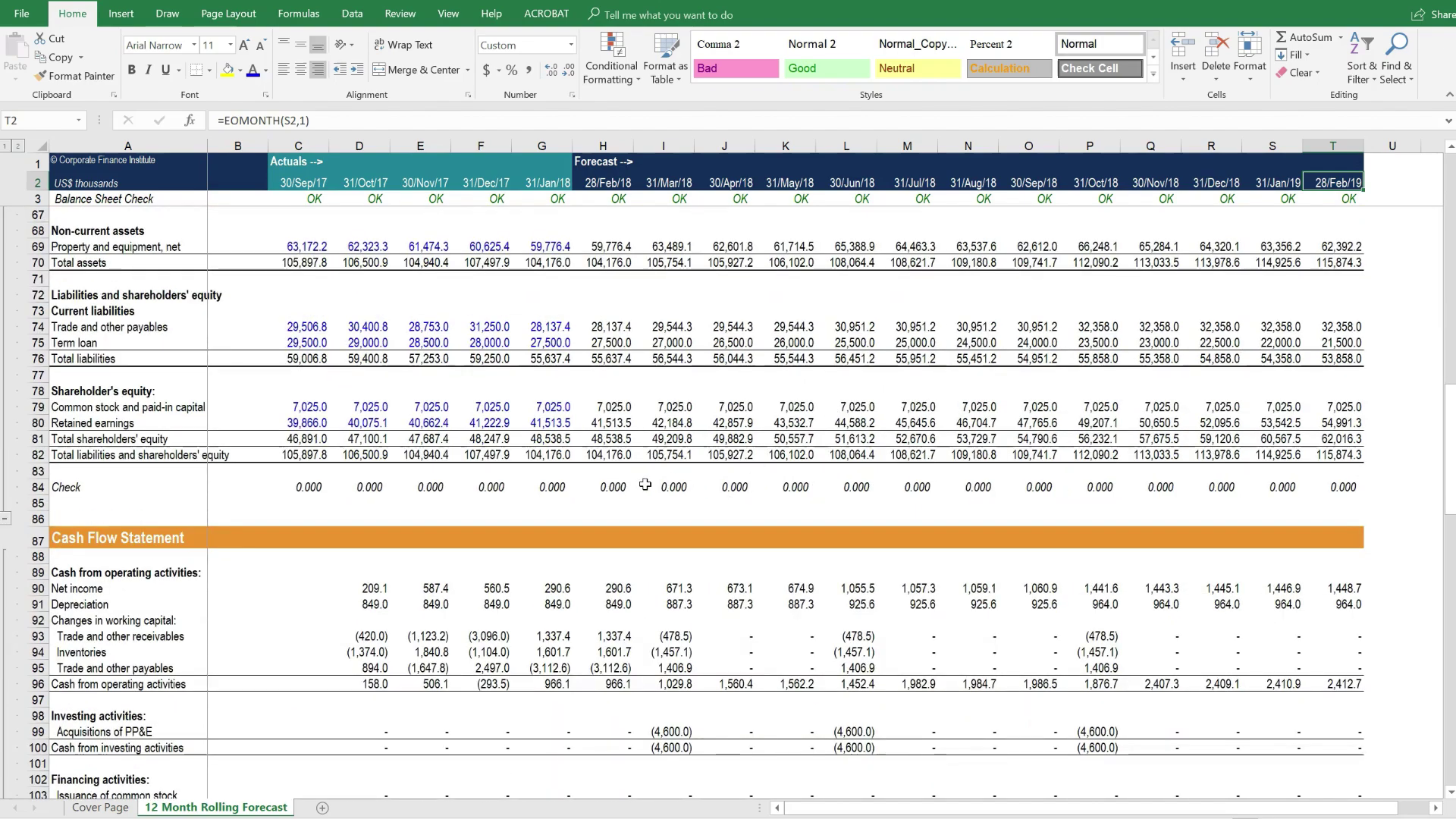
{"action": "scroll", "coordinate": [614, 487], "scroll_direction": "down", "scroll_amount": 3}
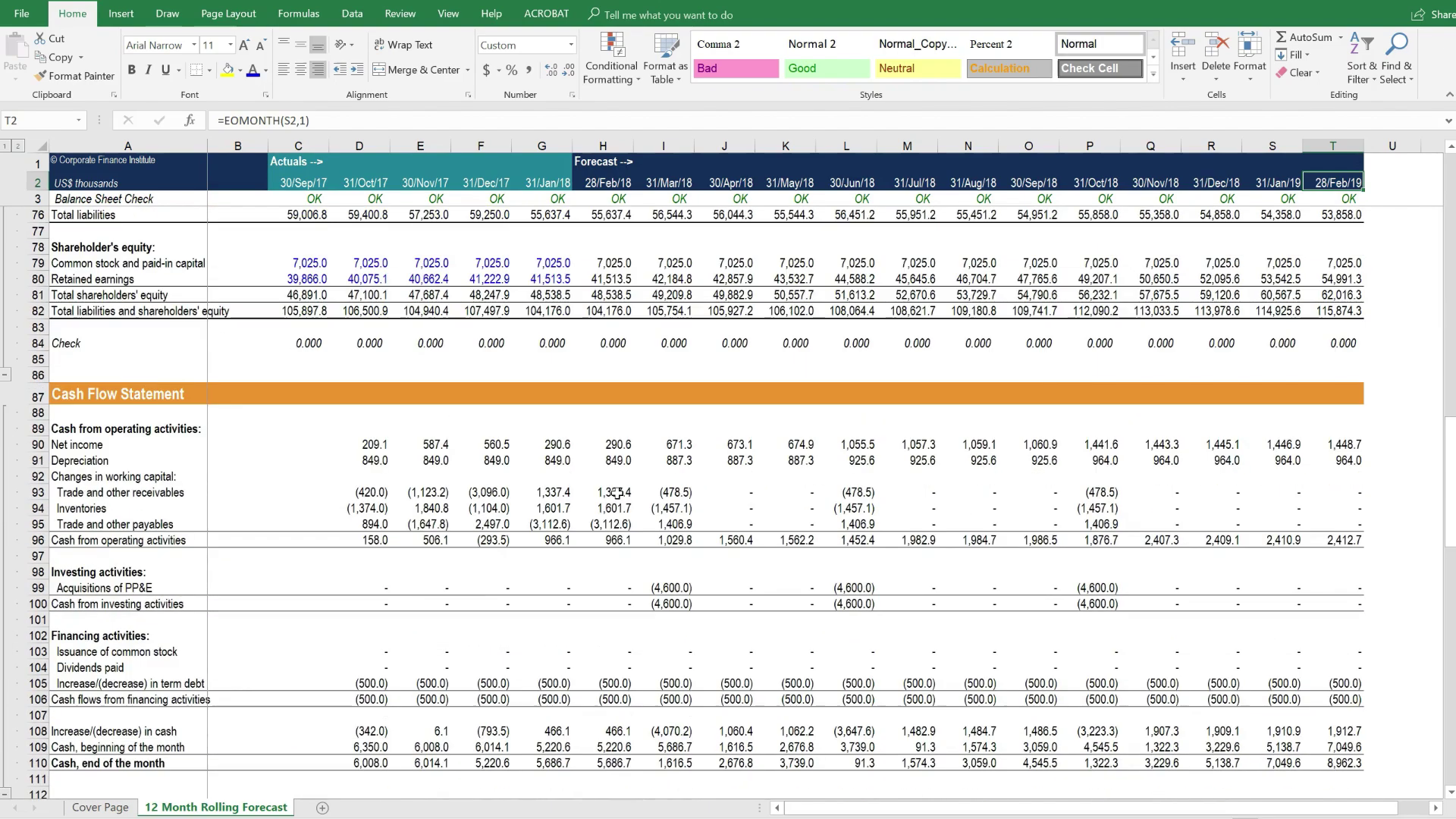
{"action": "scroll", "coordinate": [616, 495], "scroll_direction": "down", "scroll_amount": 16}
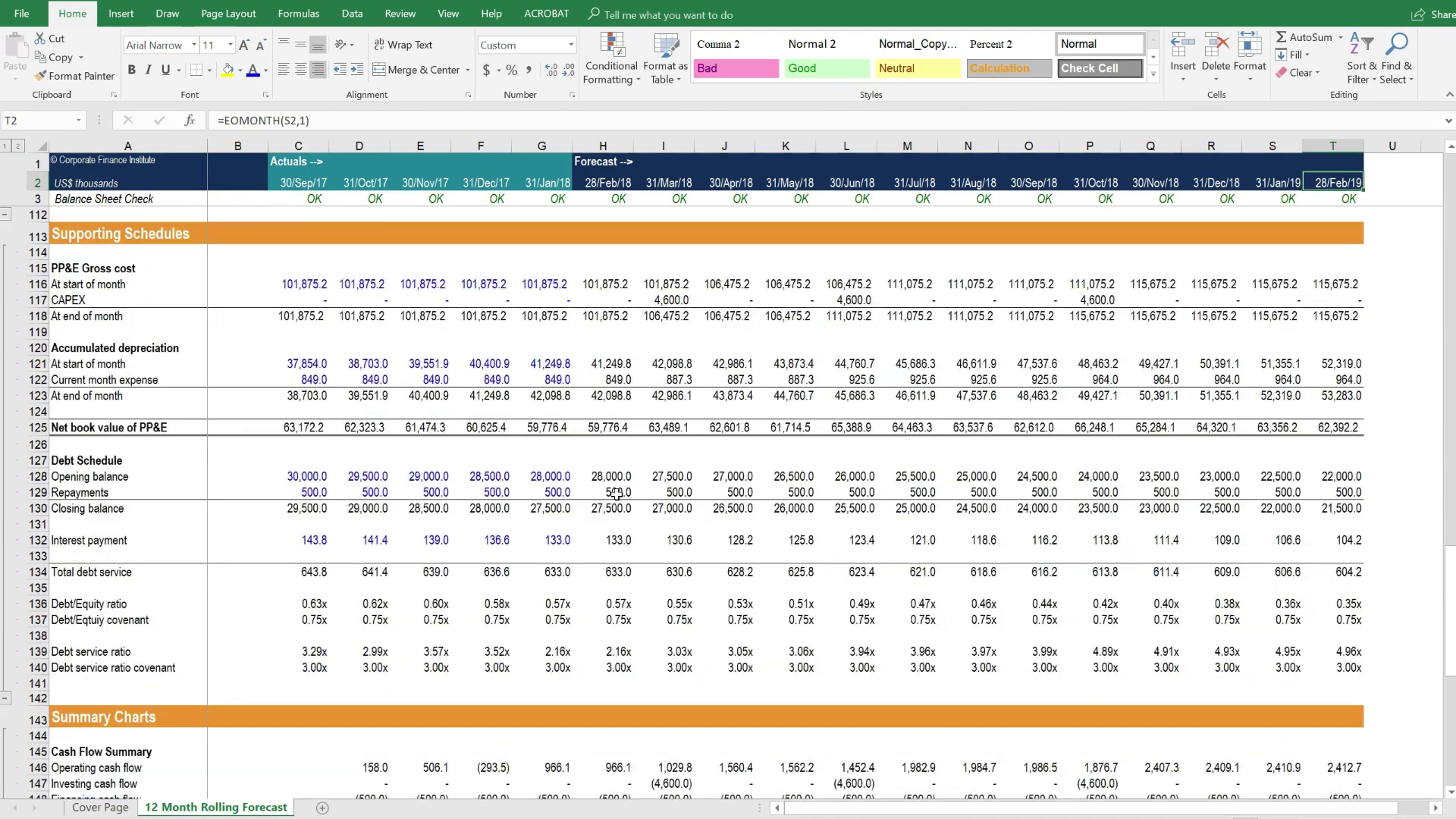
{"action": "scroll", "coordinate": [616, 496], "scroll_direction": "down", "scroll_amount": 9}
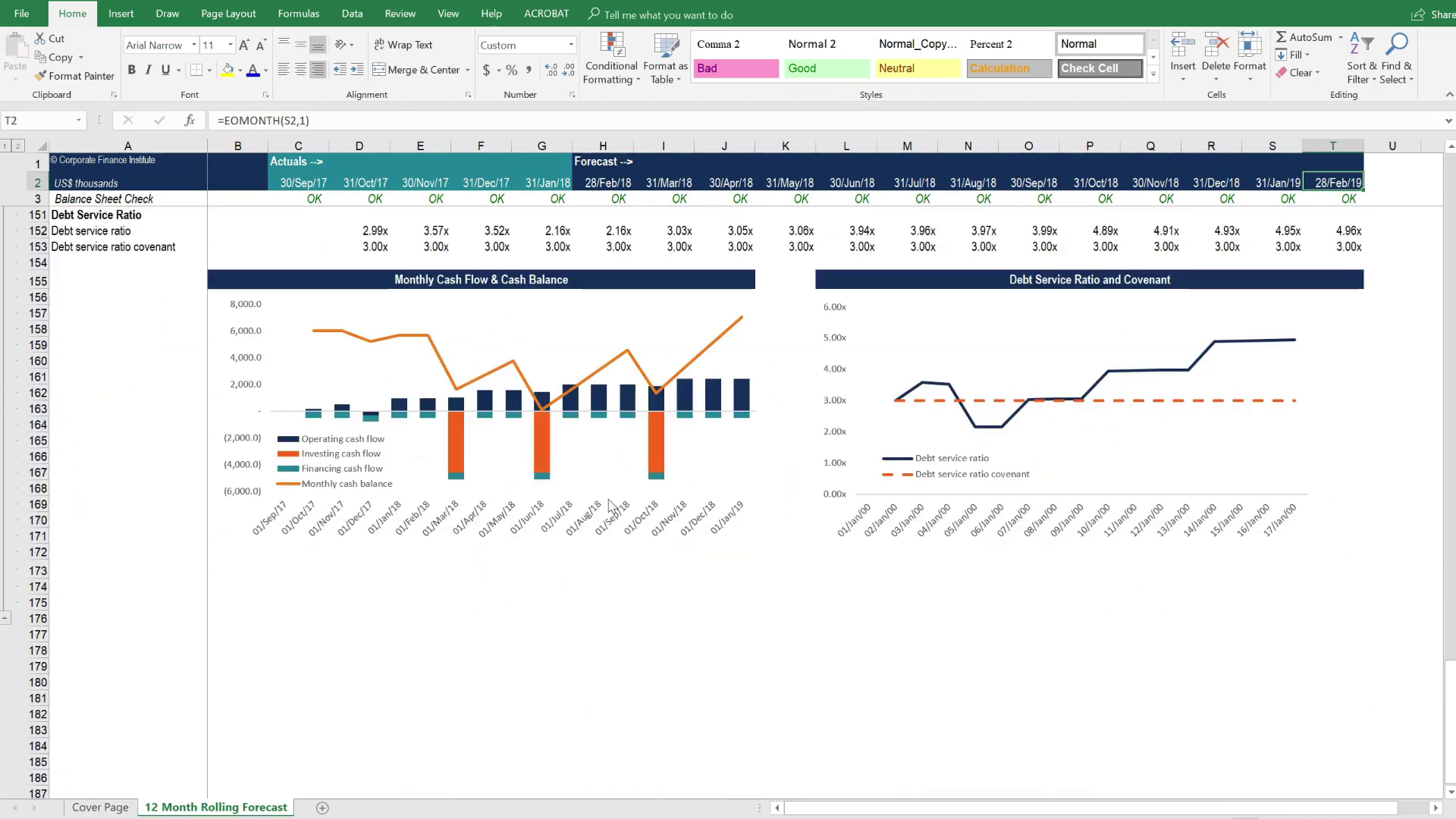
{"action": "scroll", "coordinate": [598, 489], "scroll_direction": "up", "scroll_amount": 15}
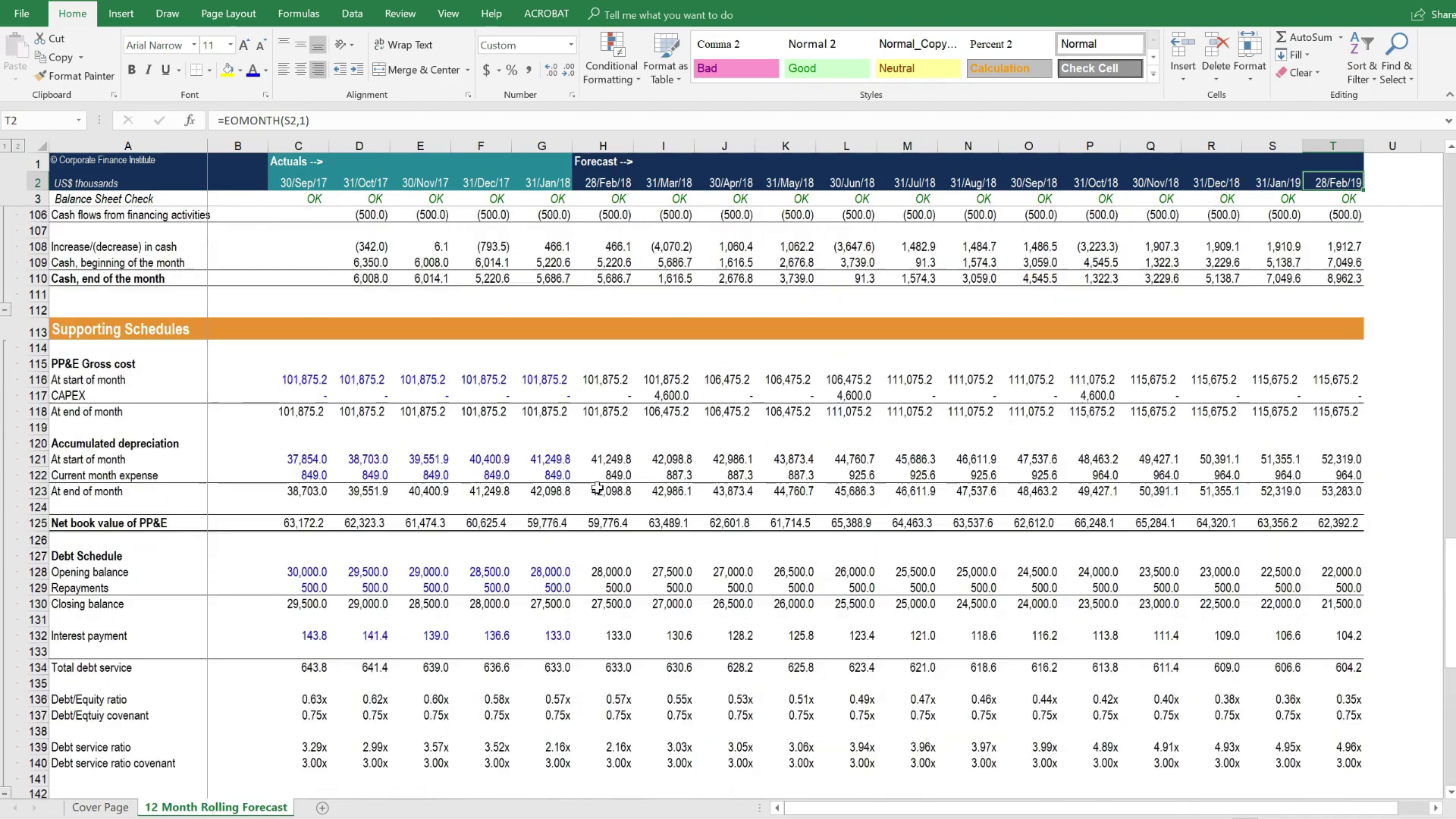
{"action": "scroll", "coordinate": [597, 489], "scroll_direction": "up", "scroll_amount": 18}
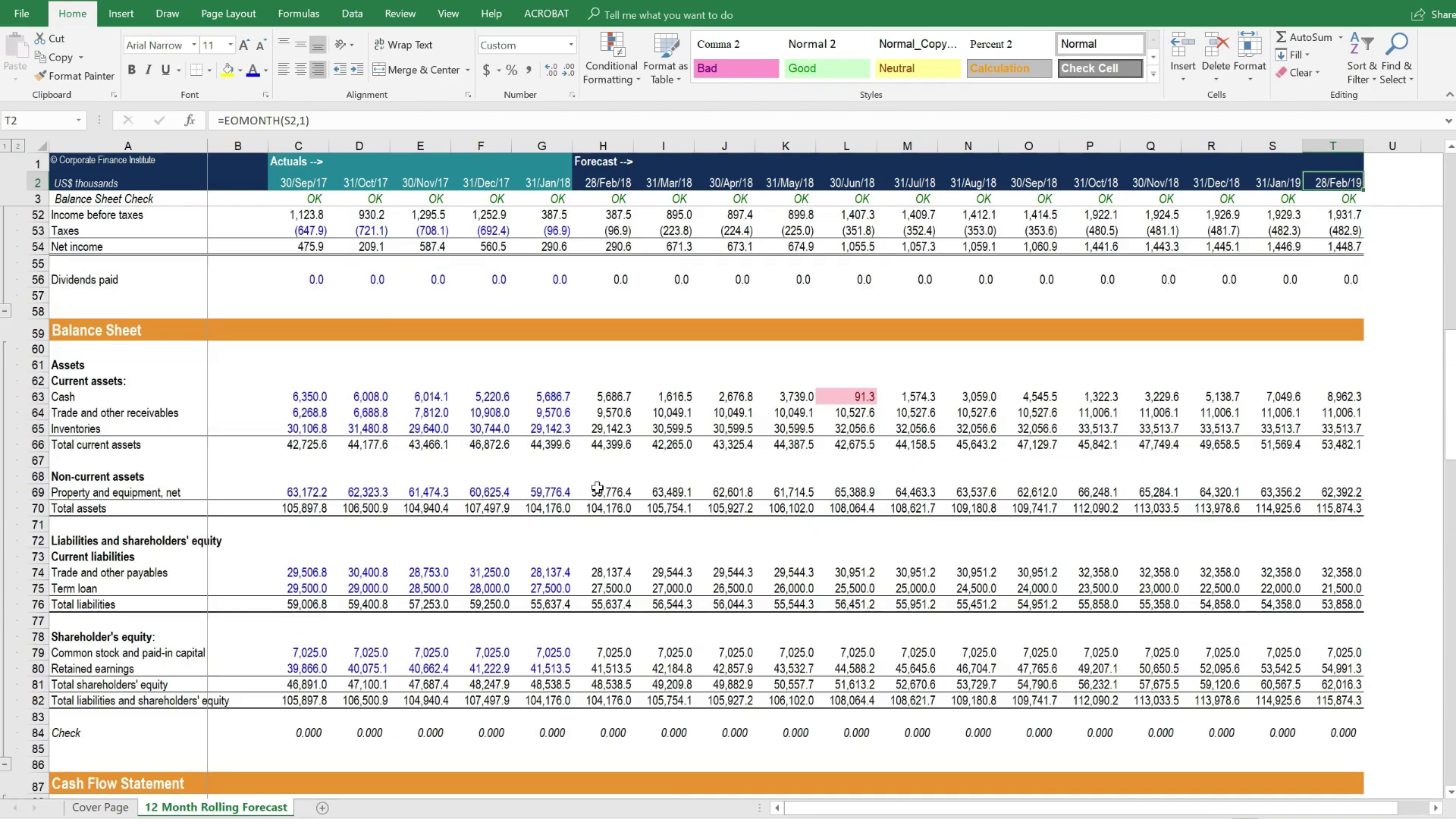
{"action": "scroll", "coordinate": [598, 489], "scroll_direction": "up", "scroll_amount": 6}
{"action": "left_click", "coordinate": [586, 145]}
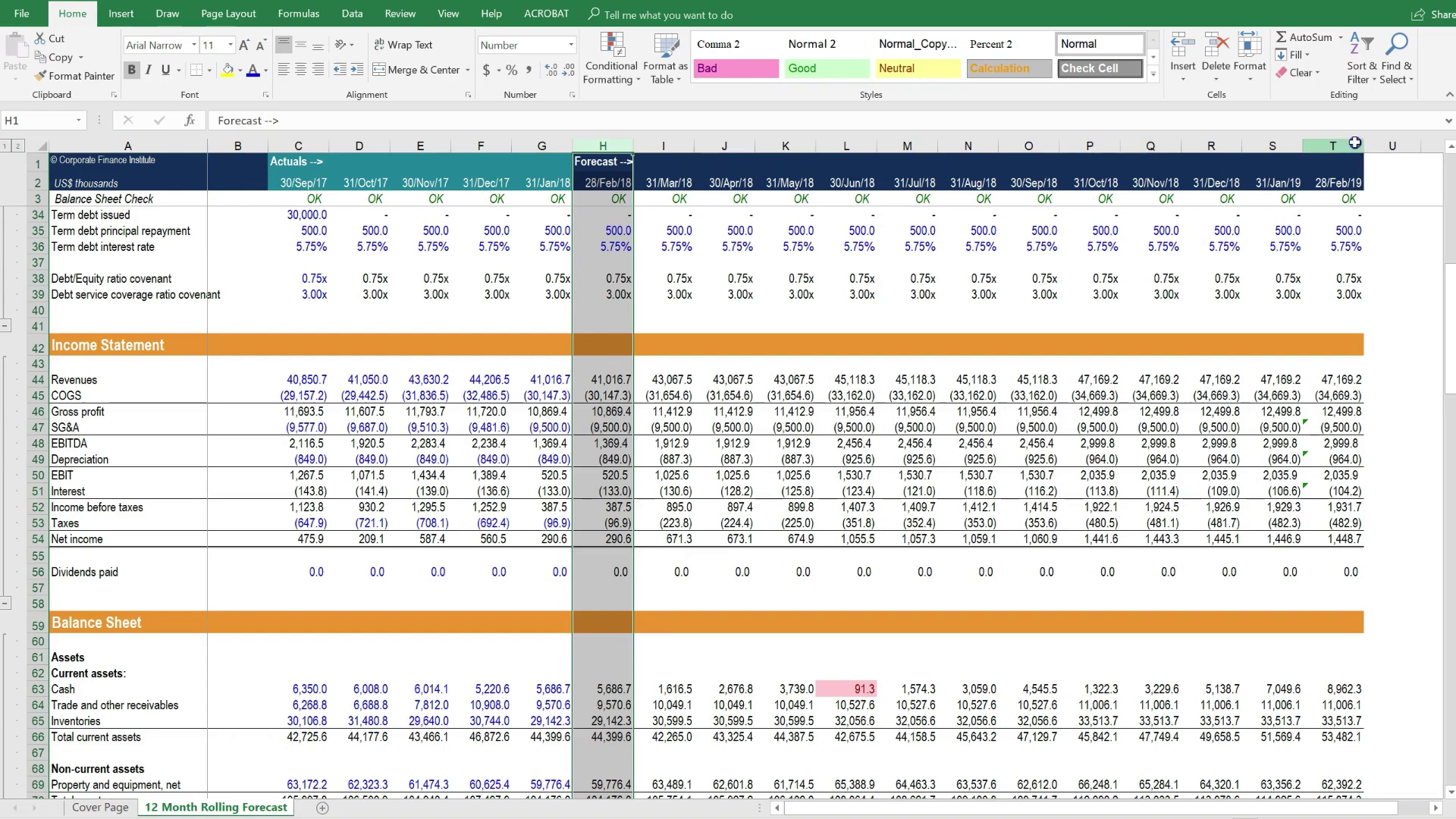
{"action": "left_click_drag", "start_coordinate": [1353, 146], "coordinate": [1393, 143]}
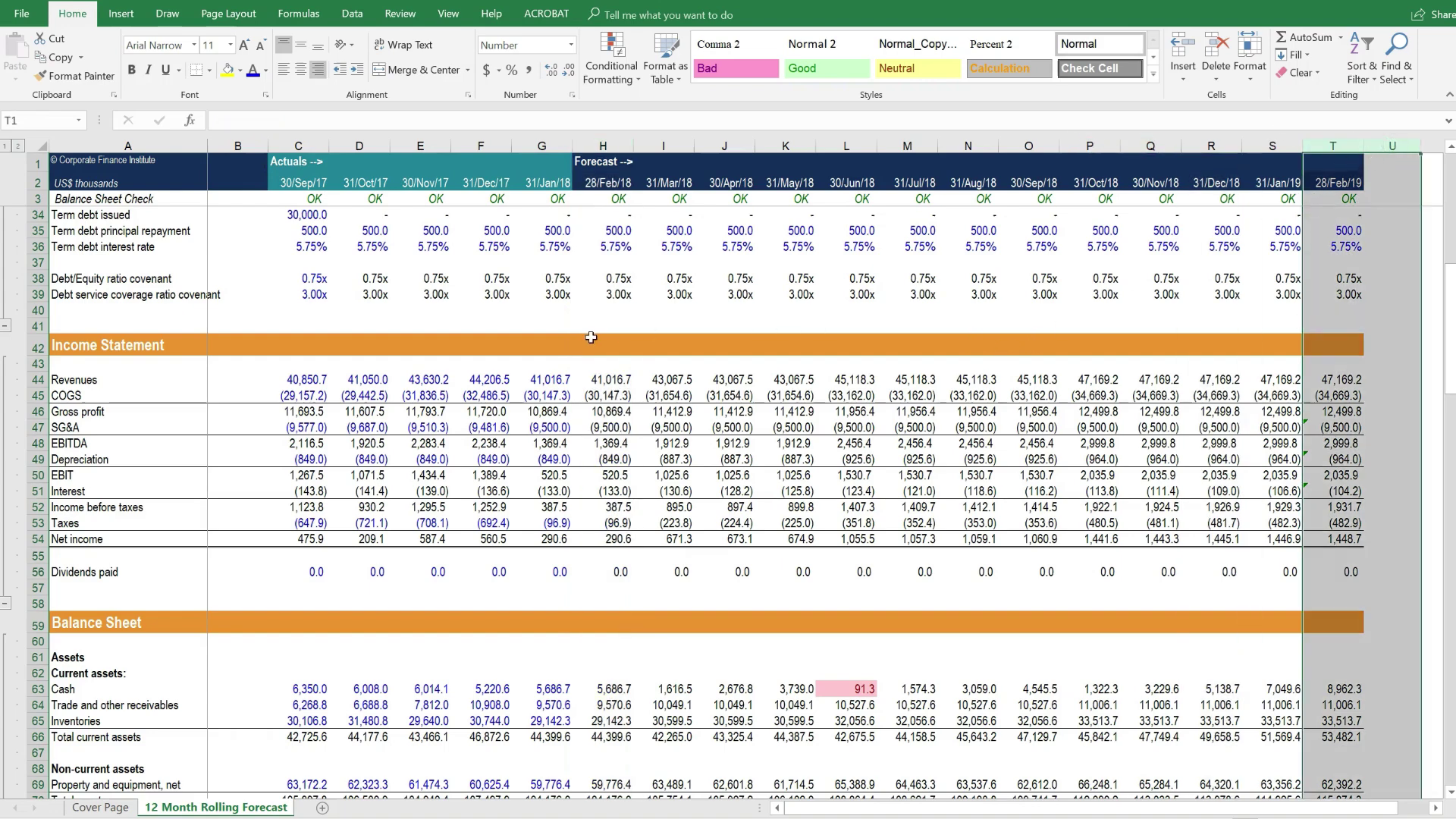
{"action": "left_click", "coordinate": [558, 315]}
{"action": "scroll", "coordinate": [558, 318], "scroll_direction": "up", "scroll_amount": 10}
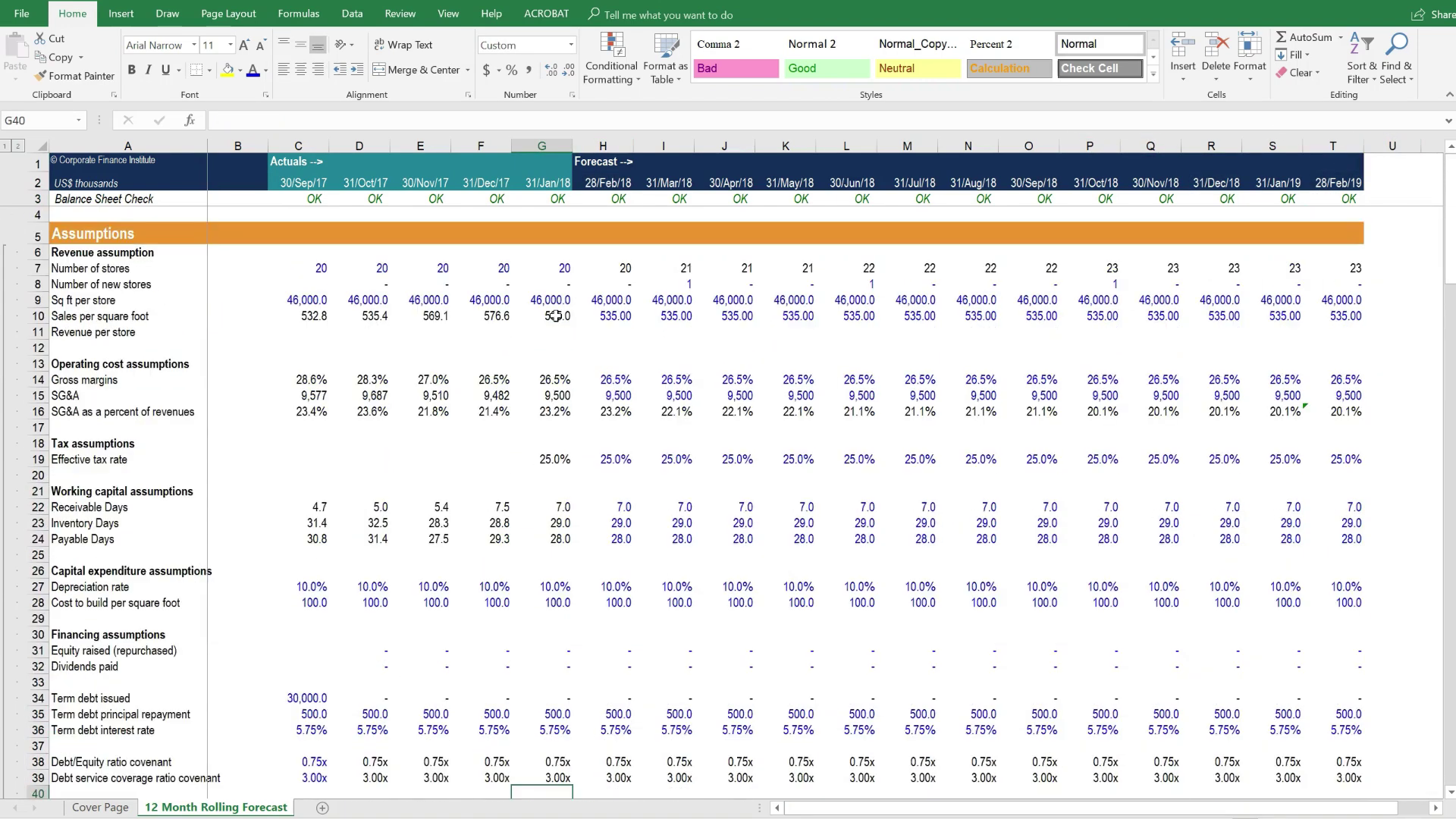